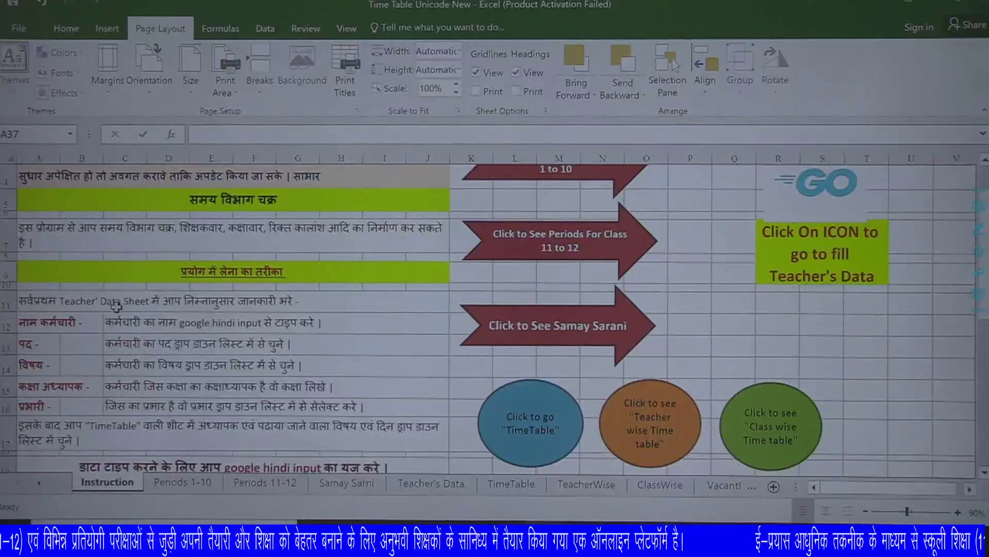
Glance over the Teacher's Data, TimeTable and Instruction sheets, leaving the input language unchanged.
click(434, 486)
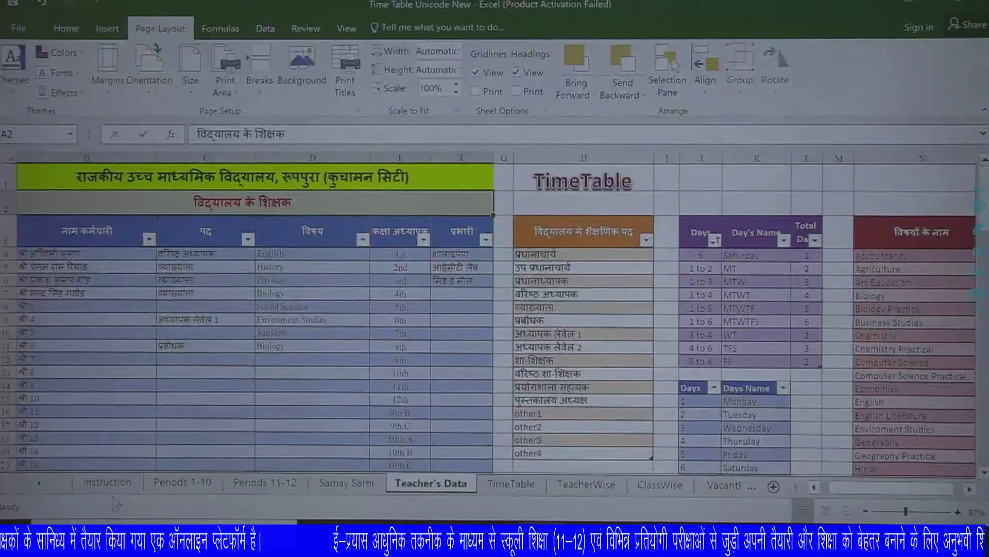
click(108, 482)
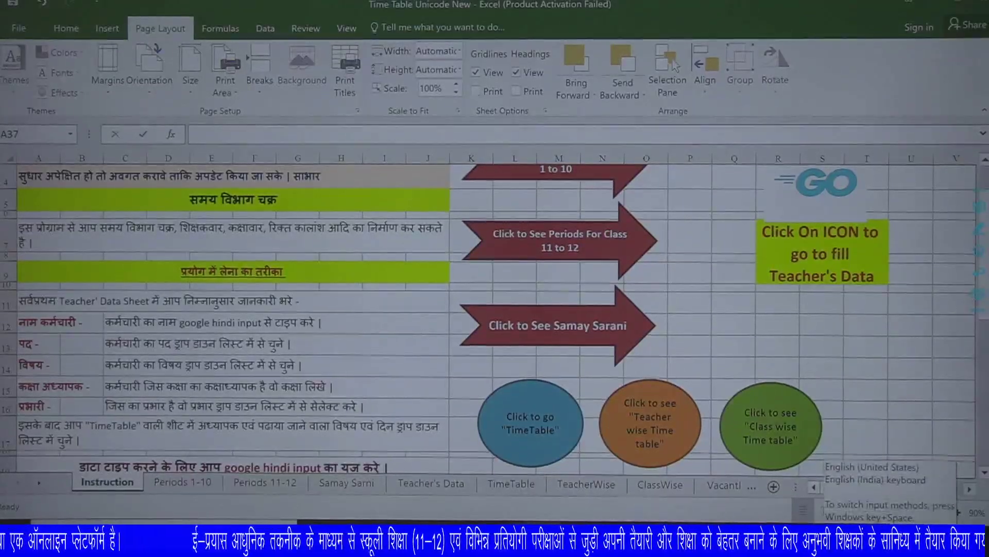
click(922, 554)
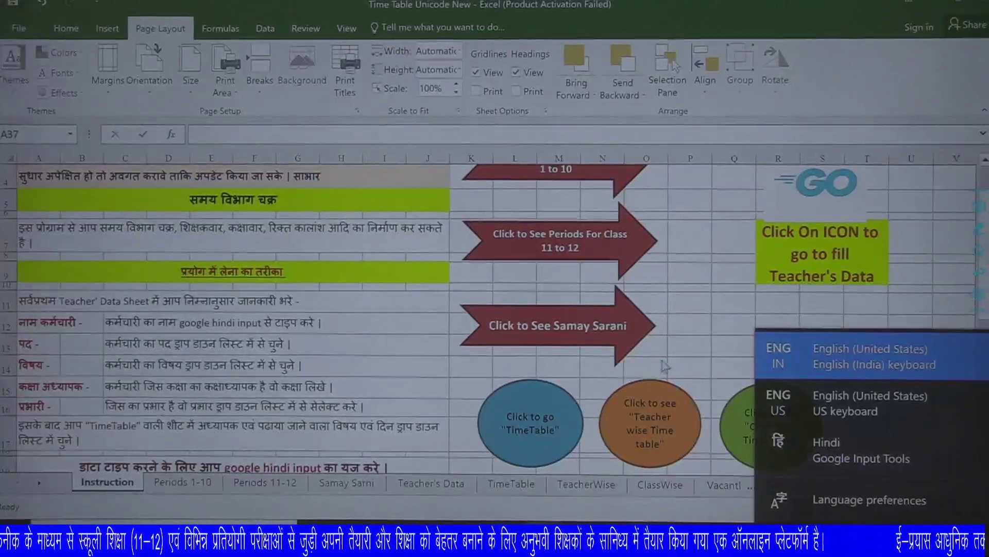
click(696, 348)
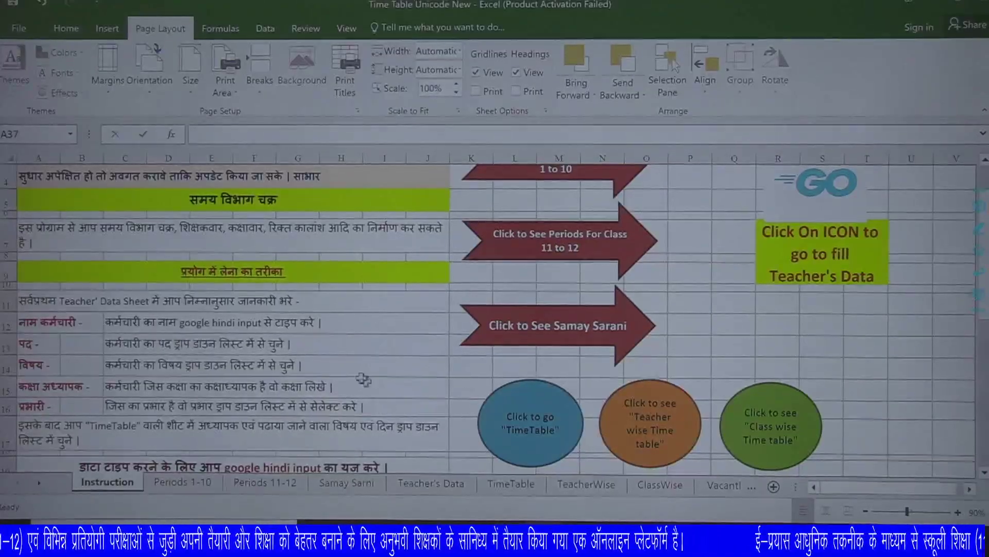
scroll(292, 406, down, 2)
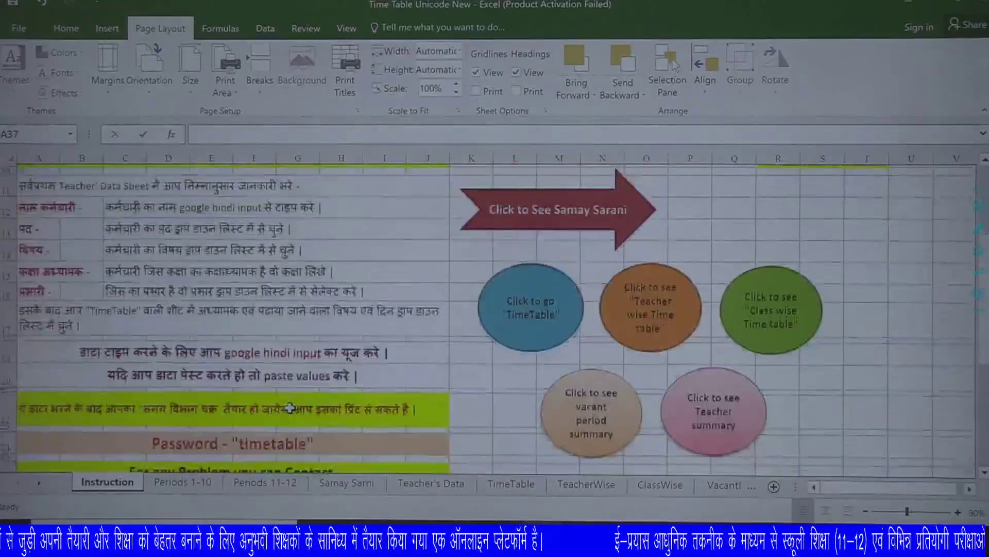
click(510, 483)
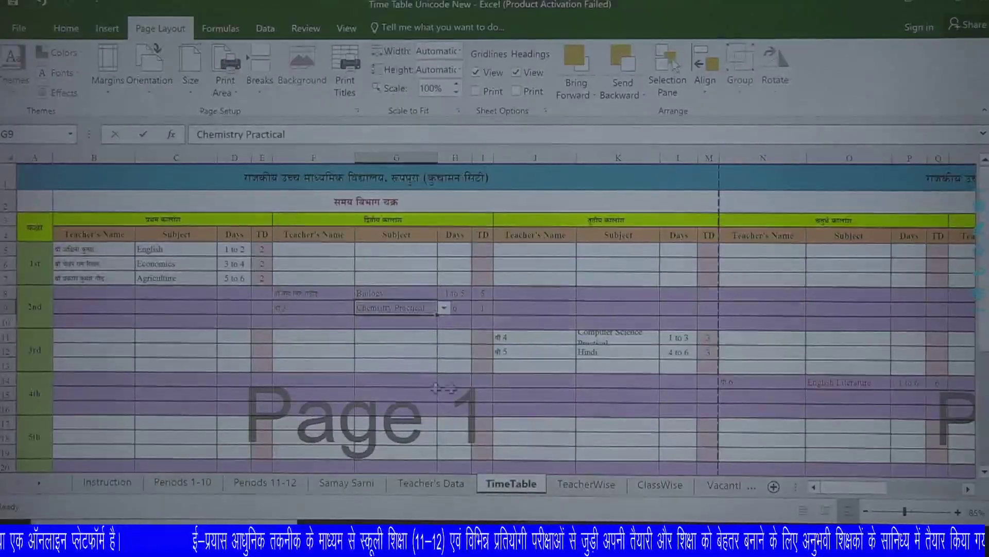
click(107, 482)
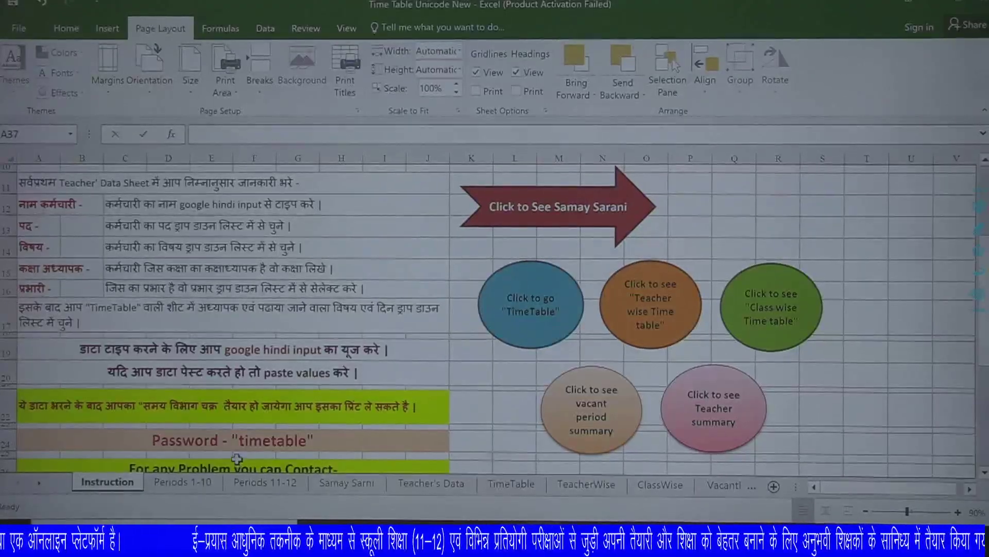
Scroll through the Periods 1-10 allocations, then move on to the Periods 11-12 sheet.
click(183, 485)
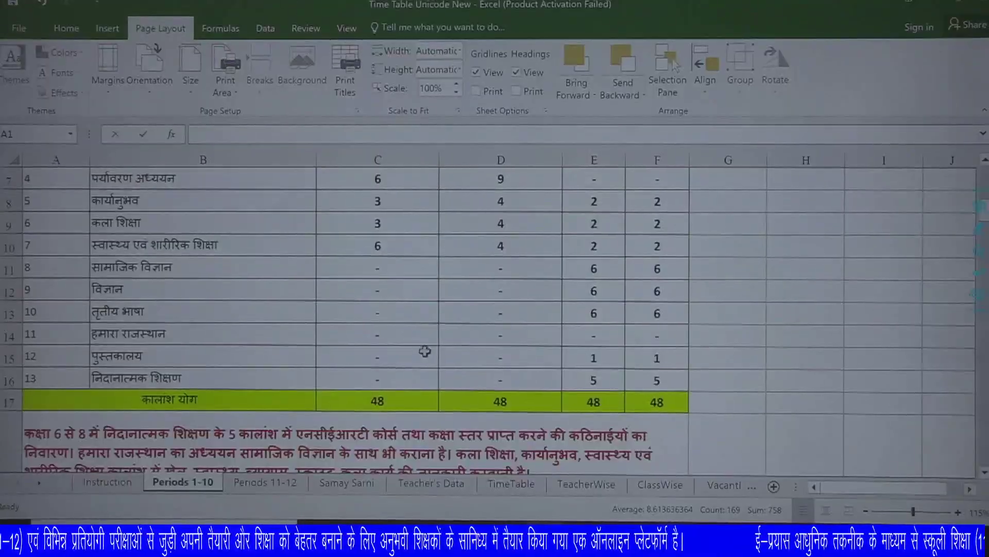
scroll(425, 355, down, 4)
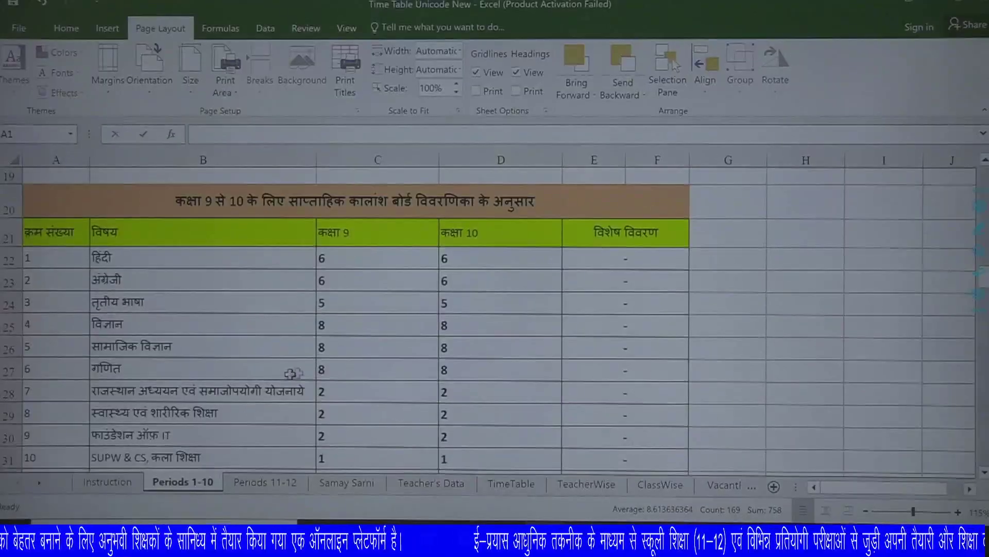
scroll(385, 385, down, 2)
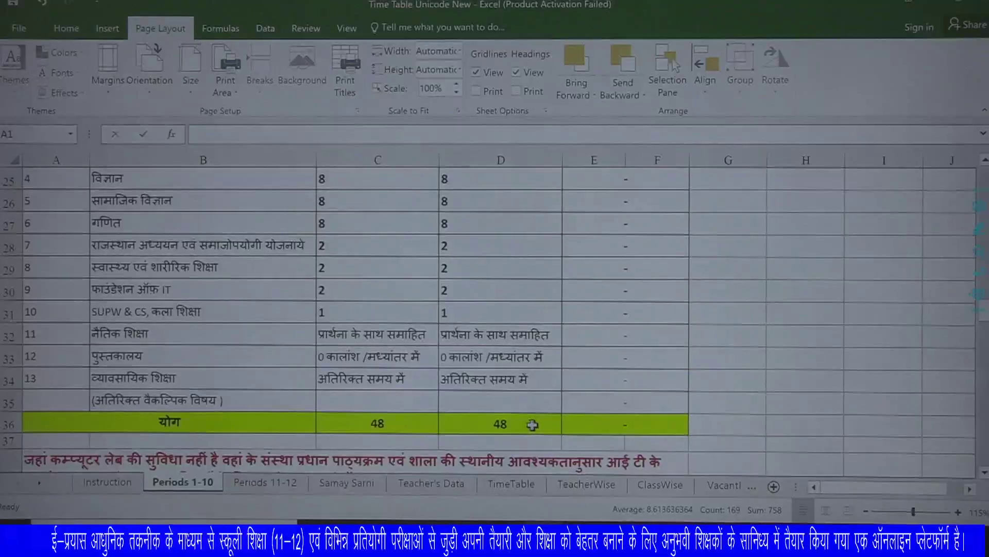
click(279, 488)
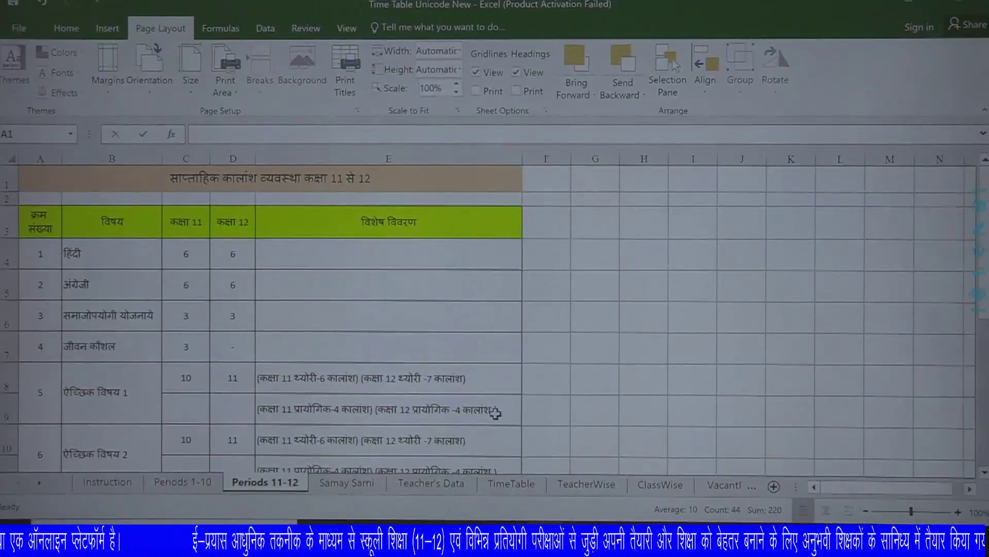
Scroll through the Samay Sarni period schedule, then switch to the Teacher's Data sheet.
scroll(406, 397, down, 1)
scroll(405, 397, down, 4)
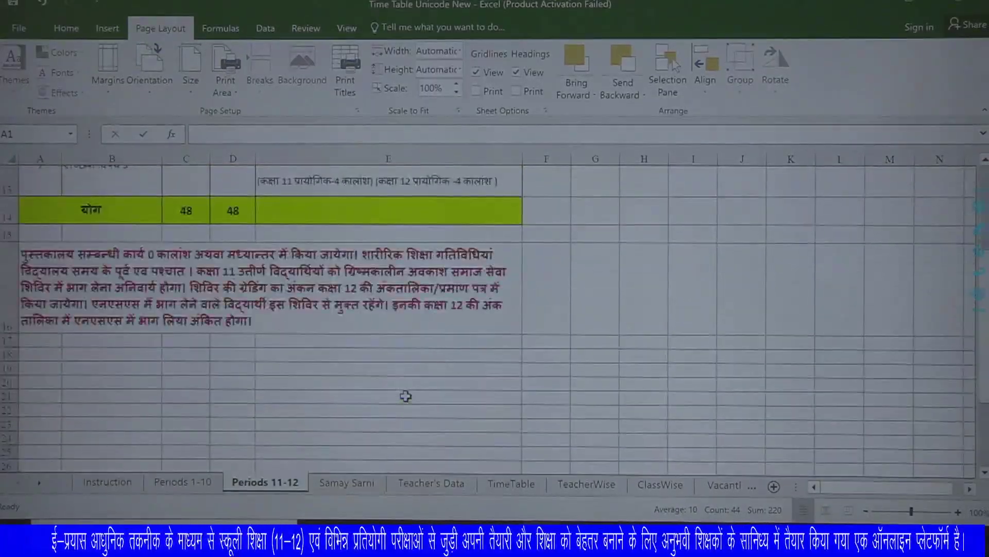
scroll(406, 395, up, 6)
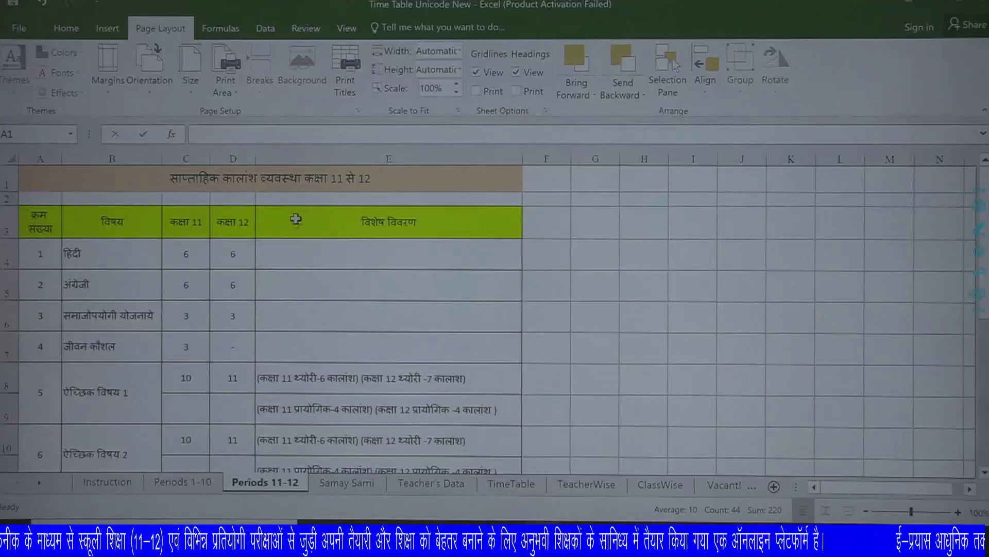
click(366, 484)
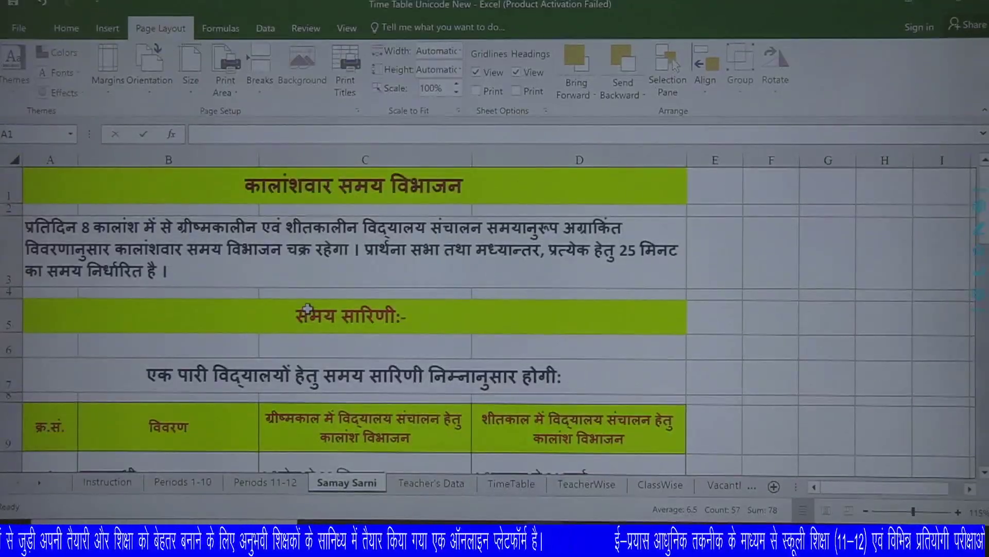
ctrl+scroll(229, 316, down, 2)
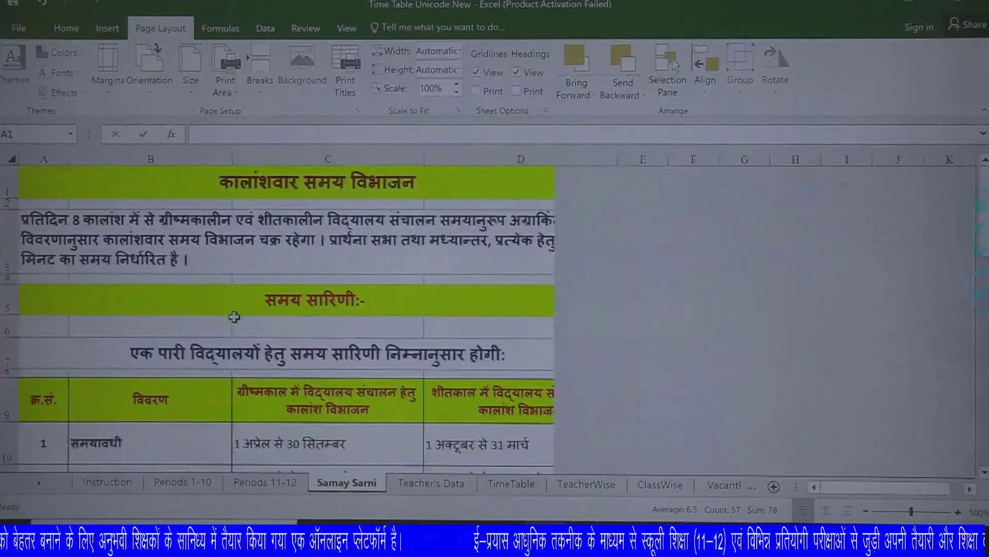
ctrl+scroll(238, 316, down, 1)
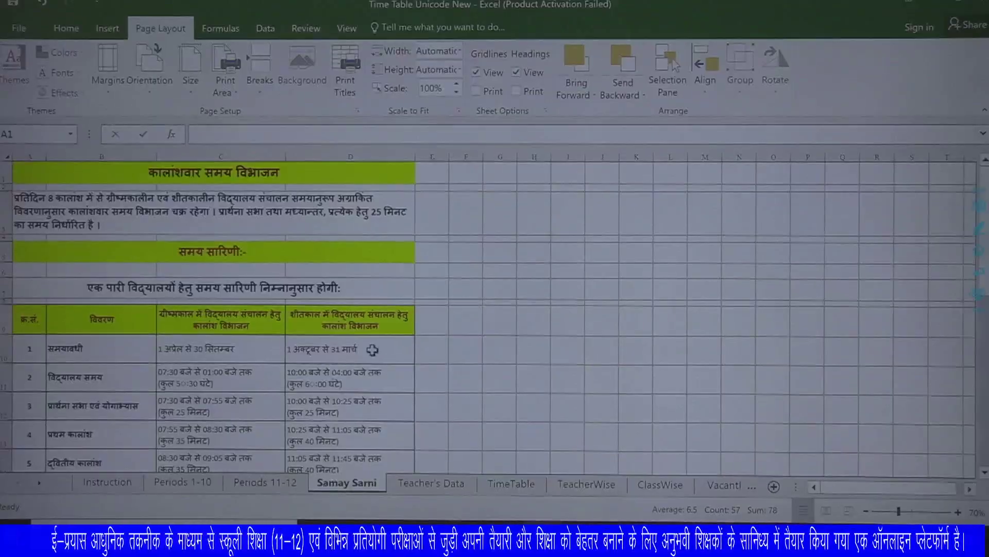
scroll(239, 347, down, 2)
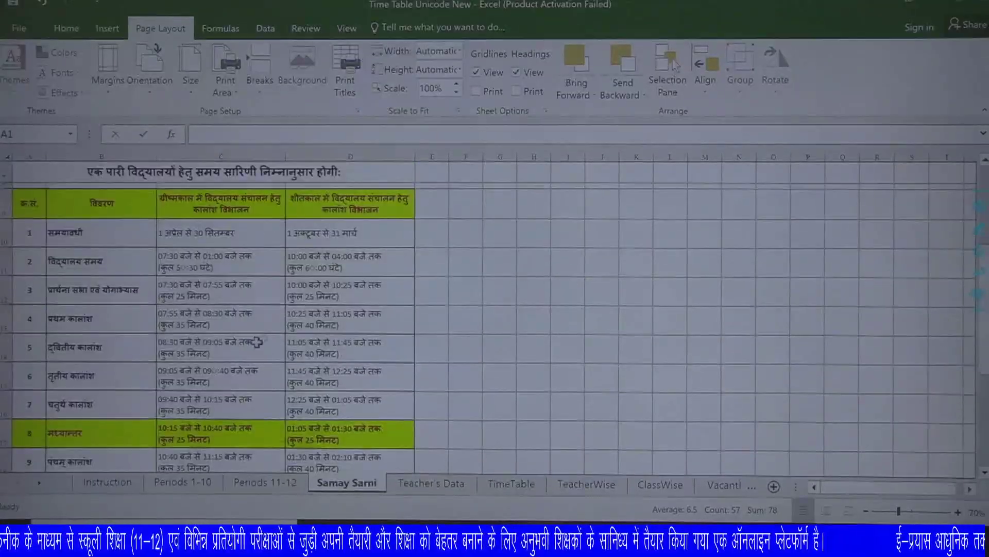
scroll(247, 394, down, 3)
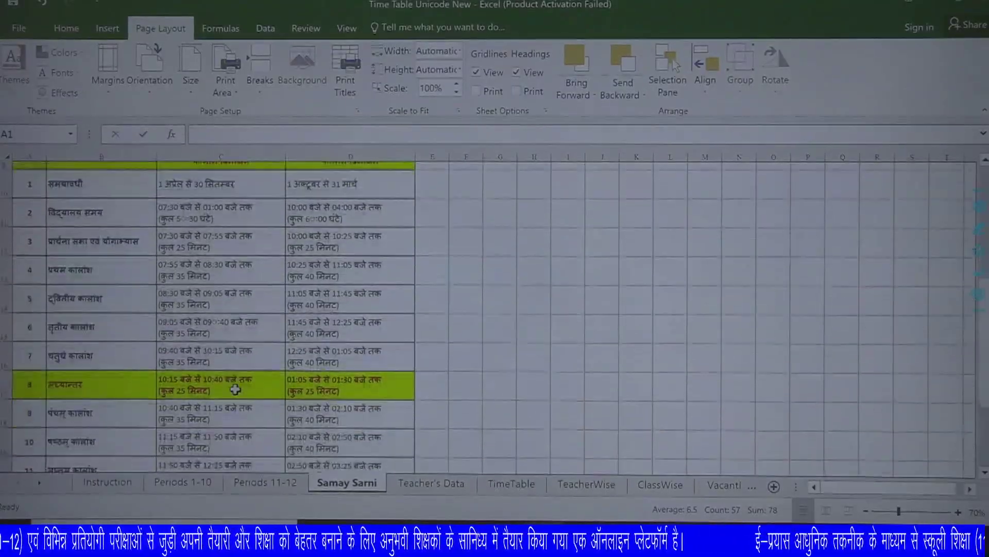
click(443, 487)
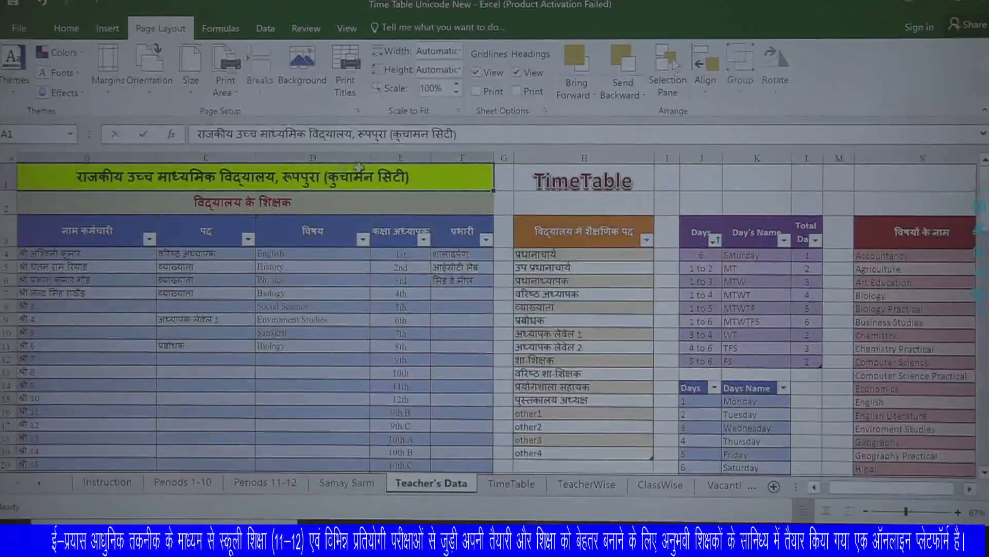
click(318, 186)
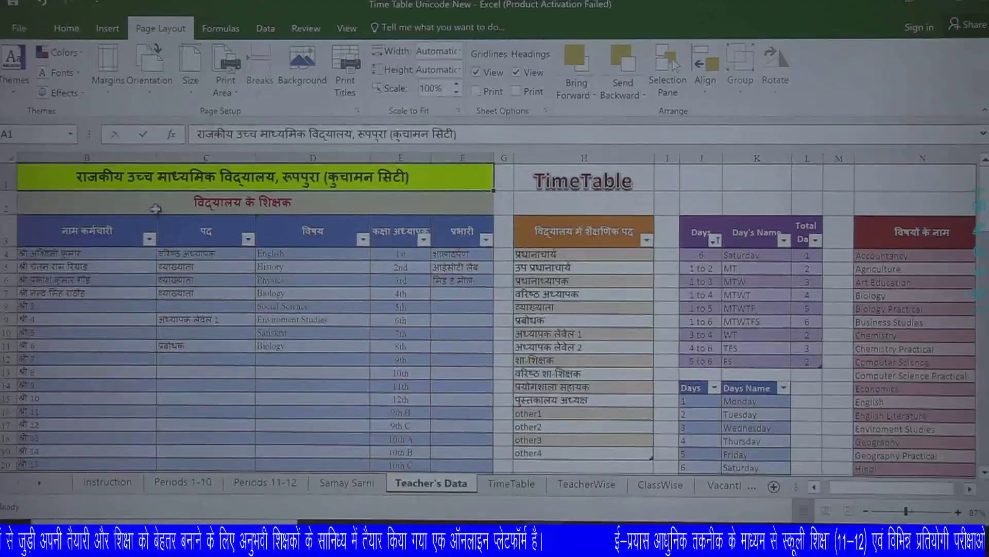
scroll(567, 438, left, 1)
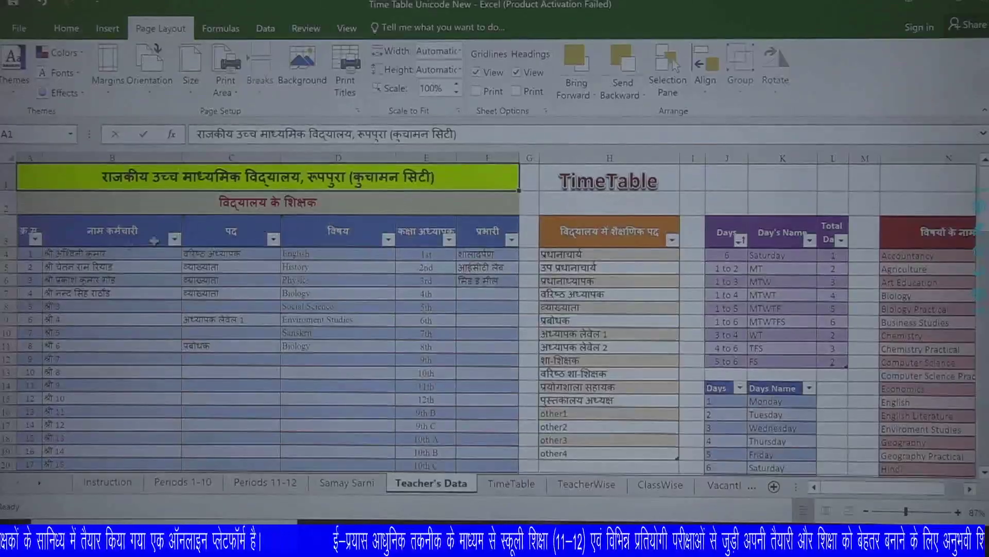
click(28, 229)
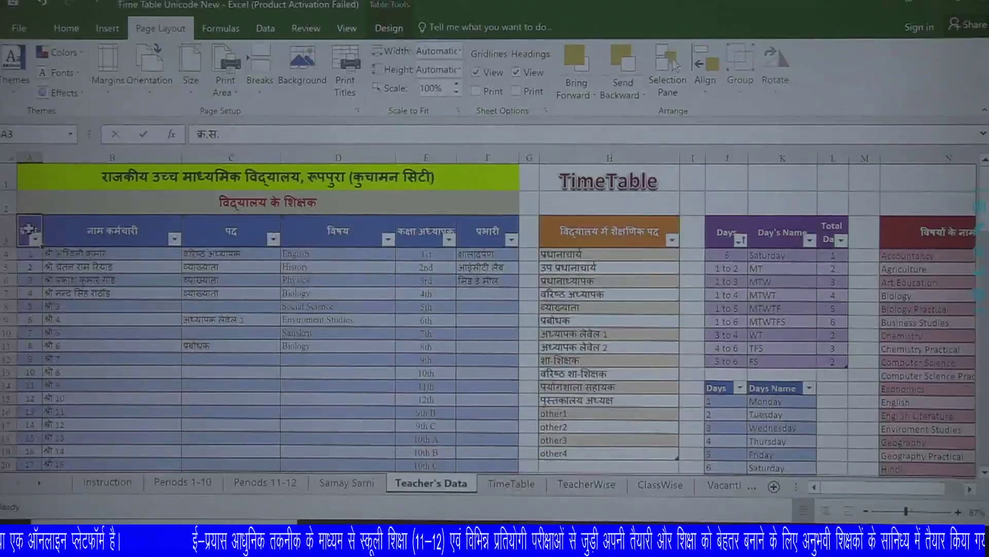
click(140, 233)
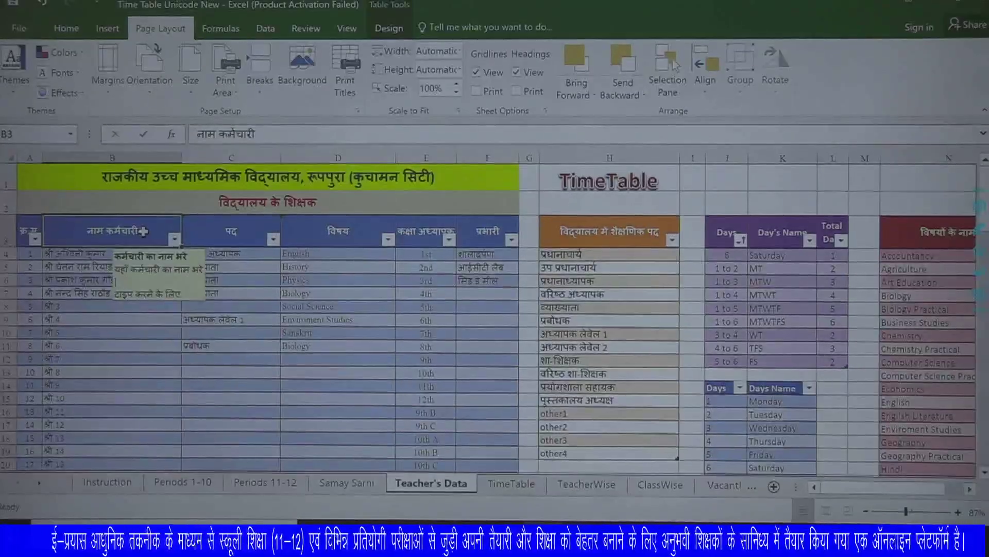
click(245, 234)
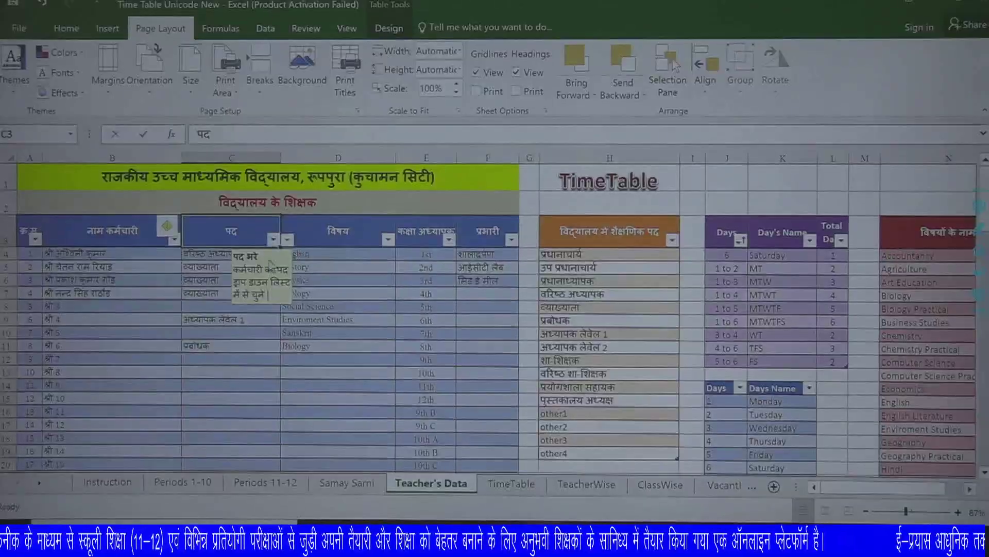
click(223, 346)
click(230, 333)
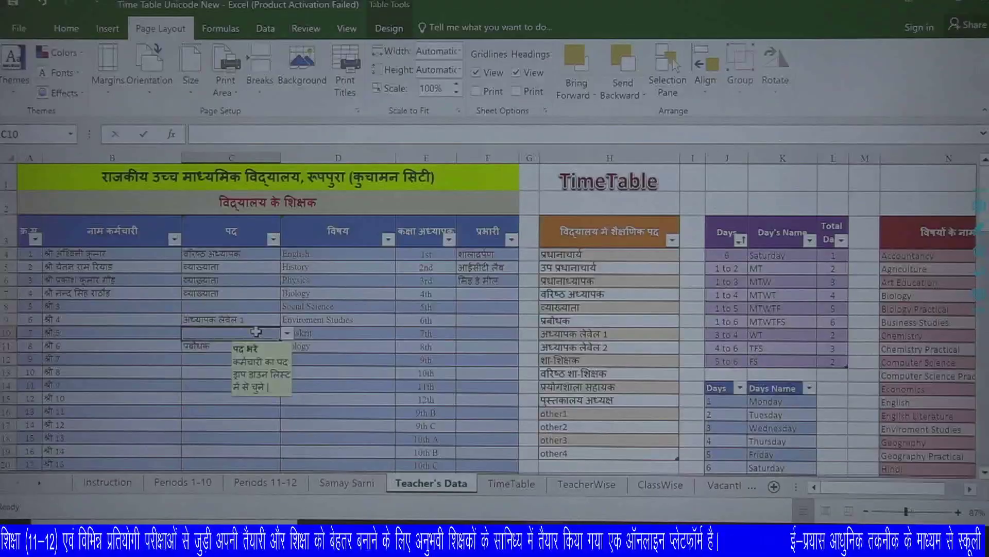
click(287, 334)
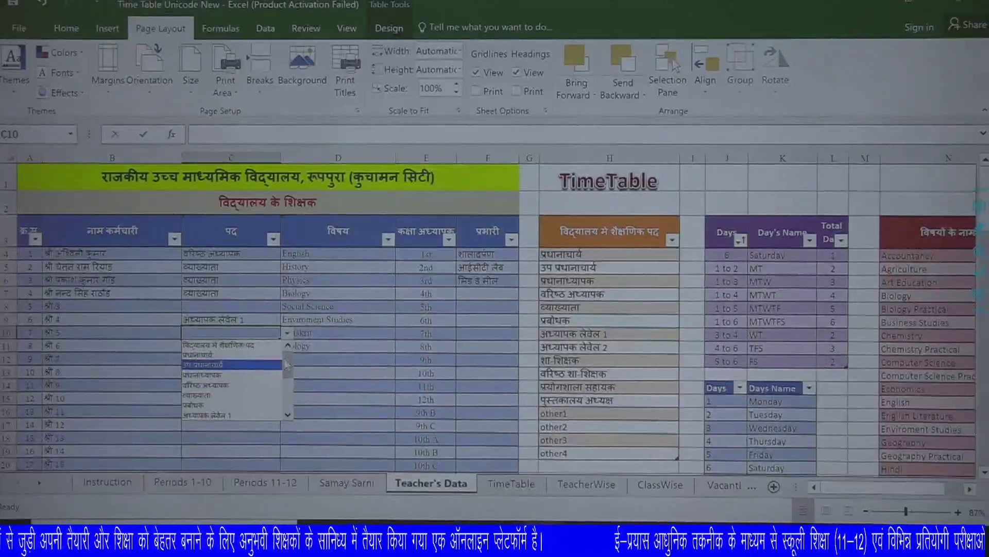
drag(288, 367, 289, 335)
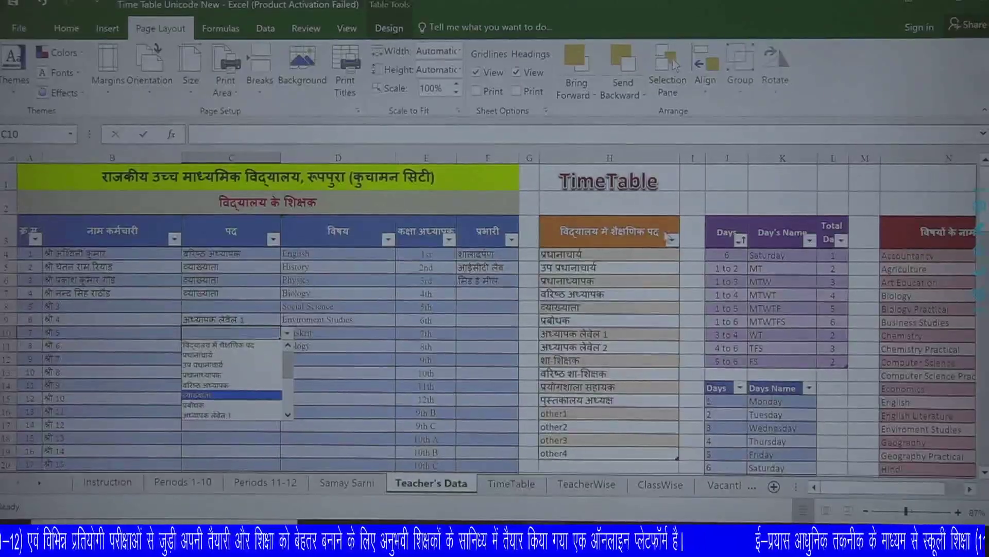
click(573, 412)
click(573, 413)
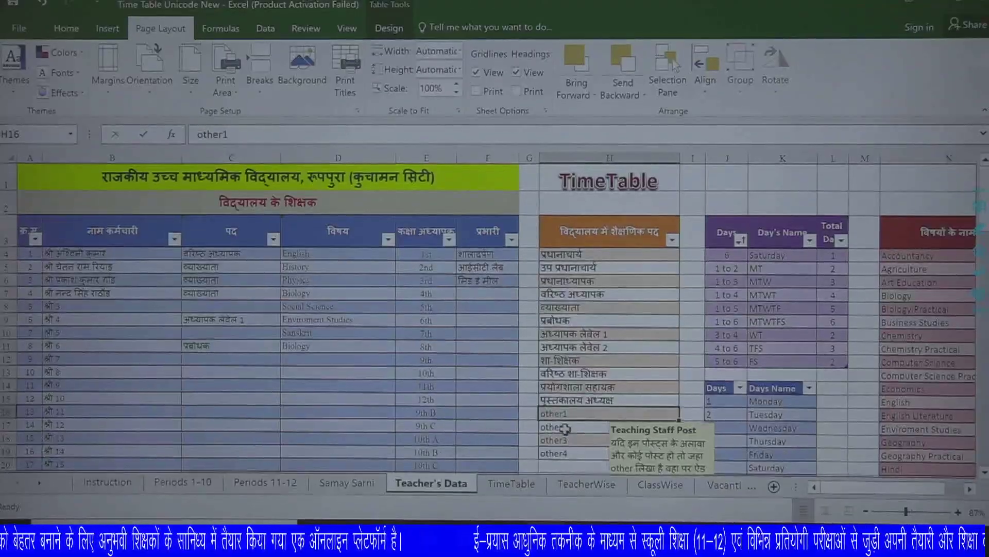
click(575, 429)
click(574, 440)
click(573, 451)
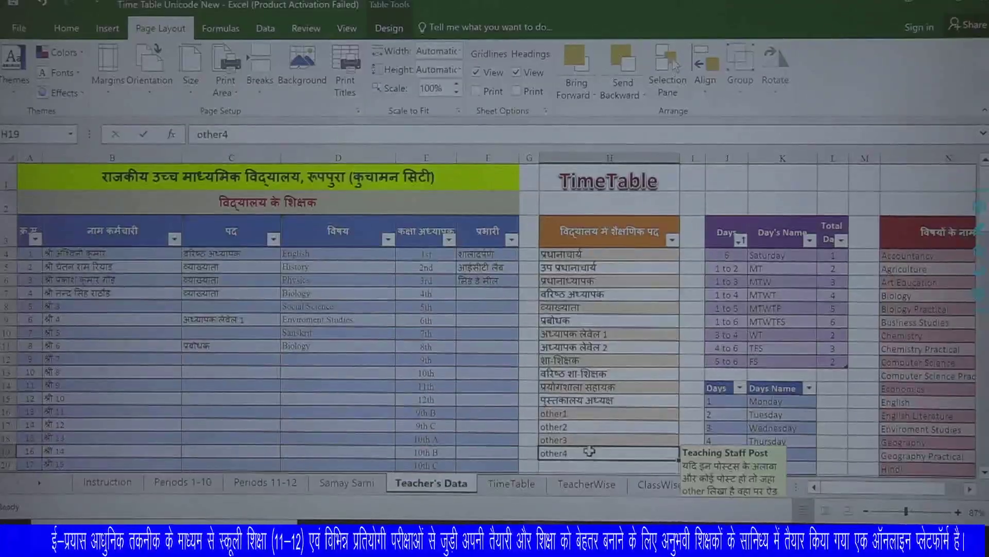
click(324, 254)
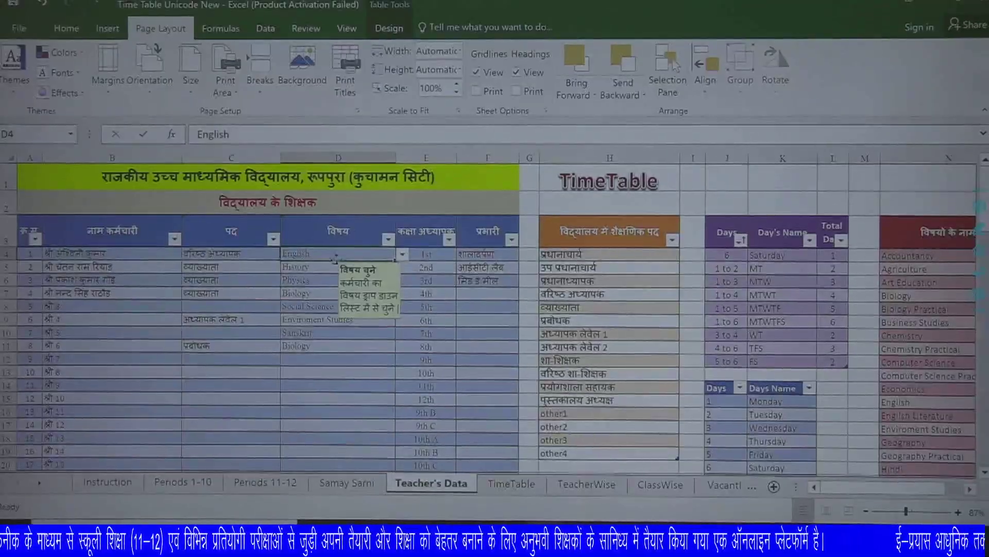
click(402, 254)
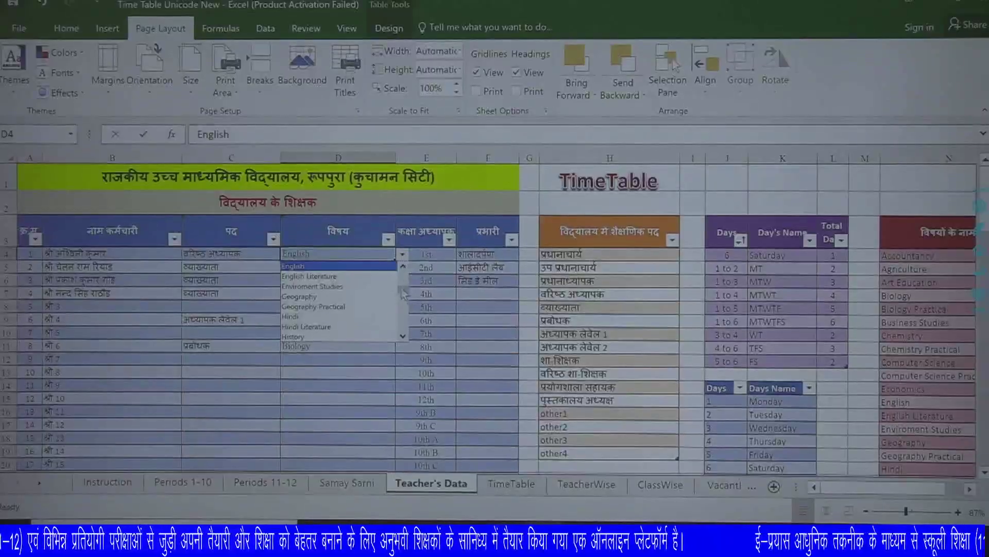
drag(403, 294, 407, 322)
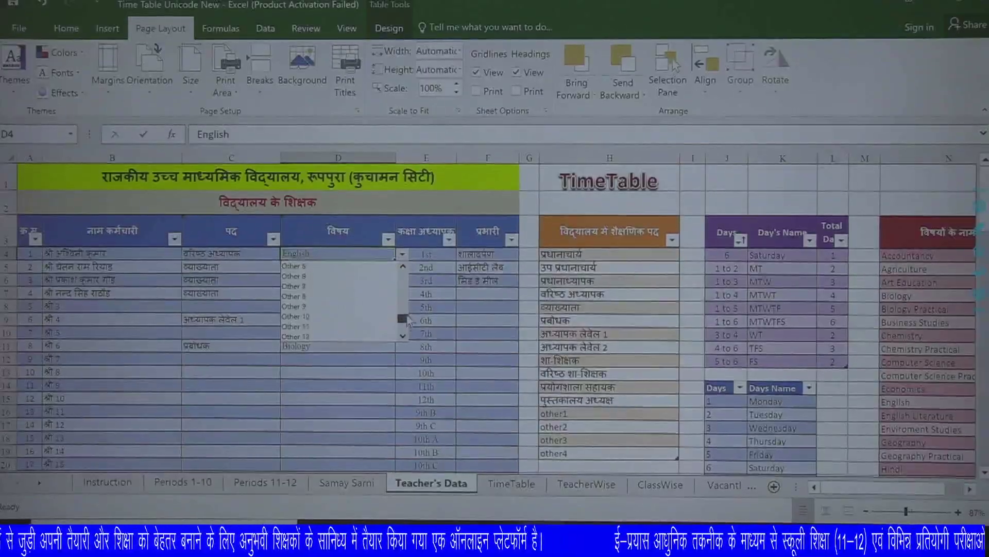
mouse_move(403, 275)
mouse_down()
mouse_move(406, 320)
mouse_move(413, 287)
mouse_up()
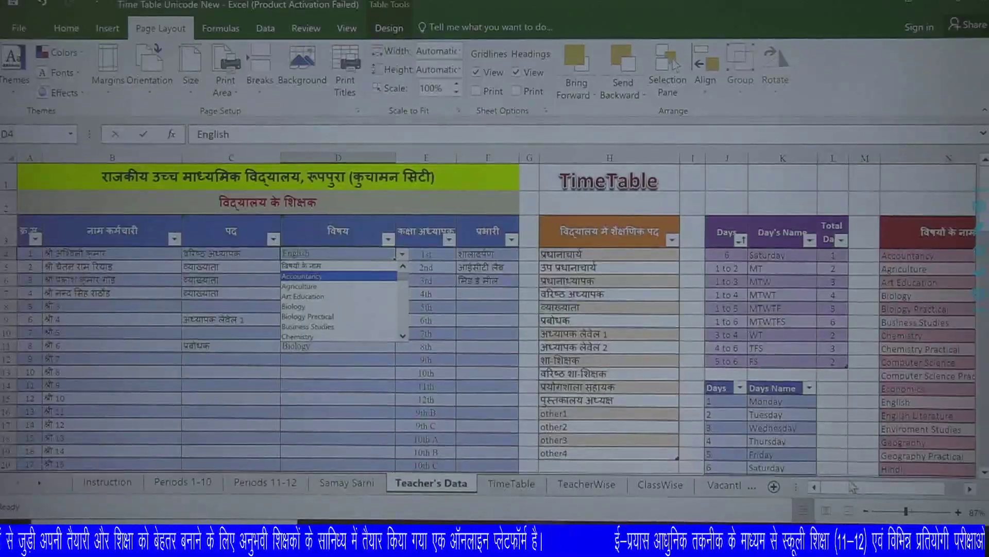
key(Escape)
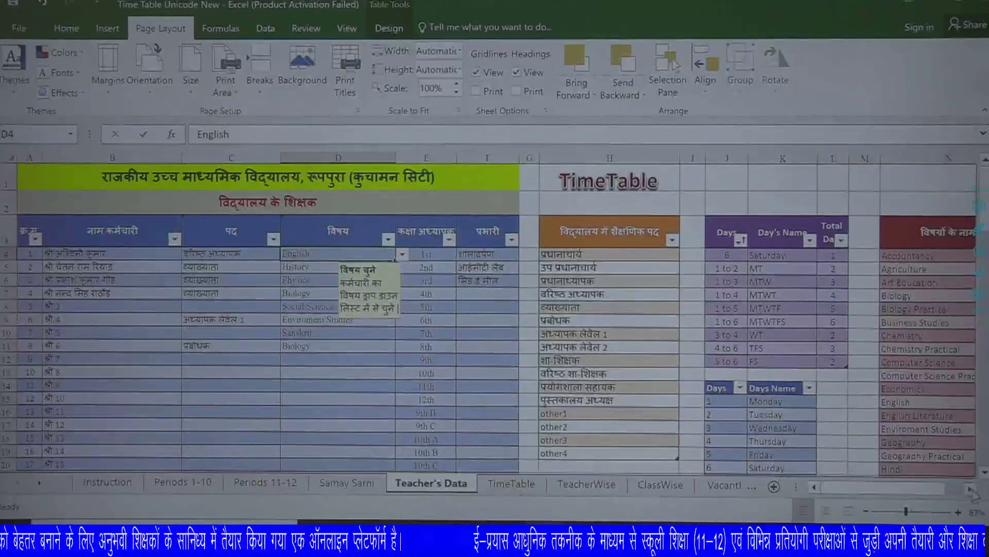
scroll(971, 490, right, 4)
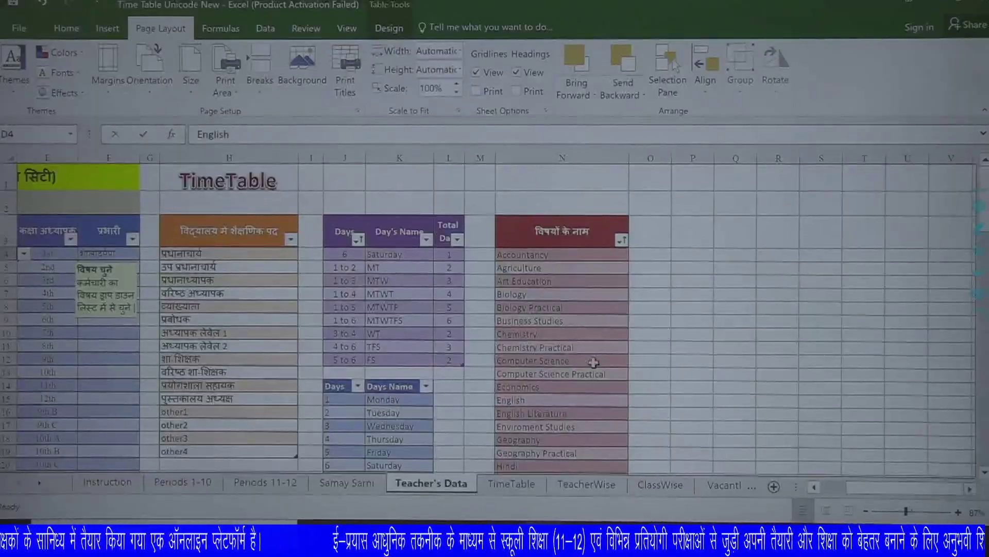
scroll(593, 362, down, 9)
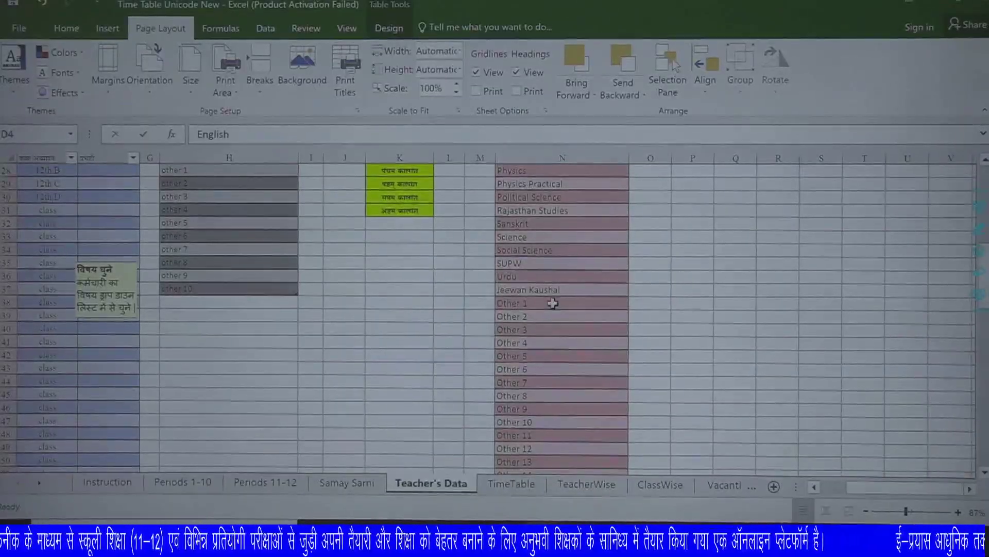
drag(895, 488, 866, 492)
scroll(562, 306, up, 6)
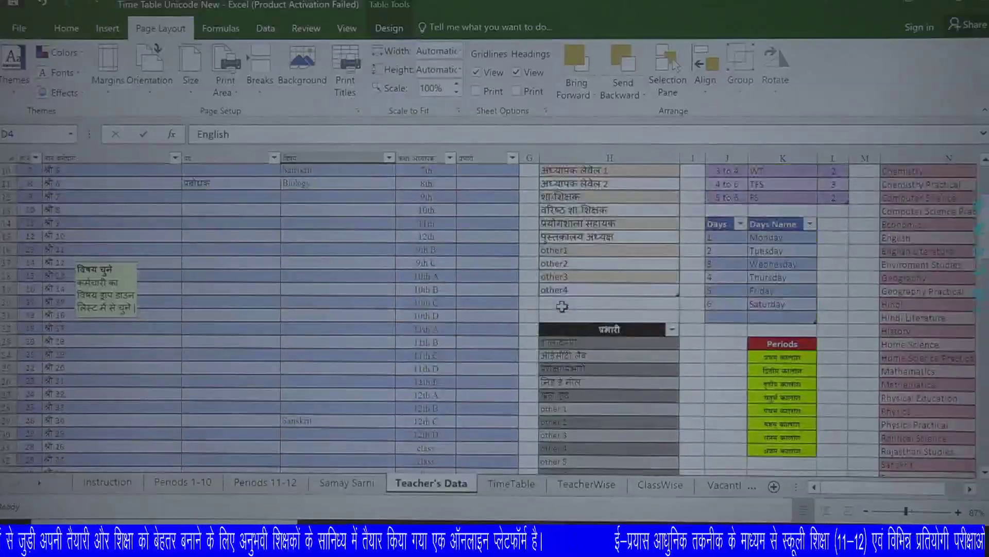
scroll(562, 306, up, 3)
key(Right)
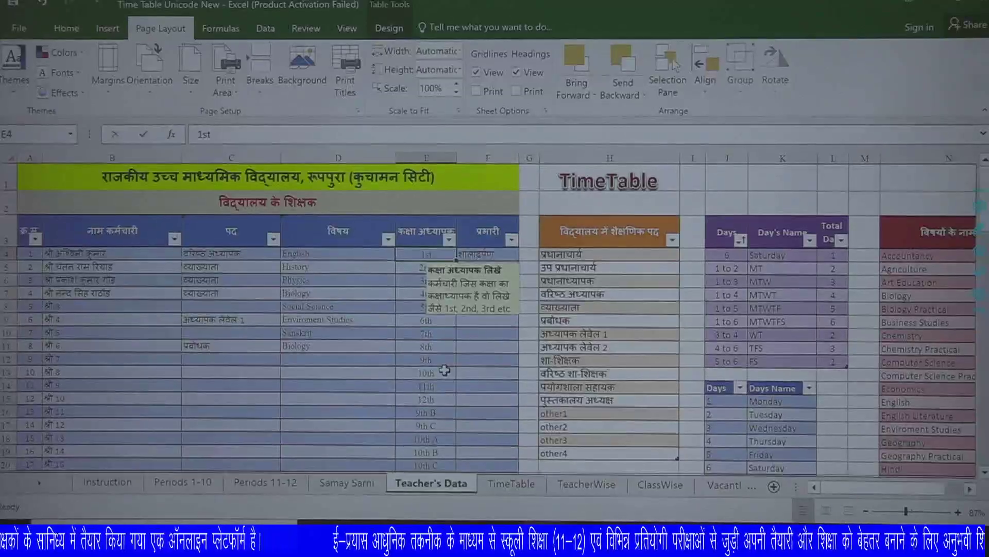
scroll(436, 377, down, 2)
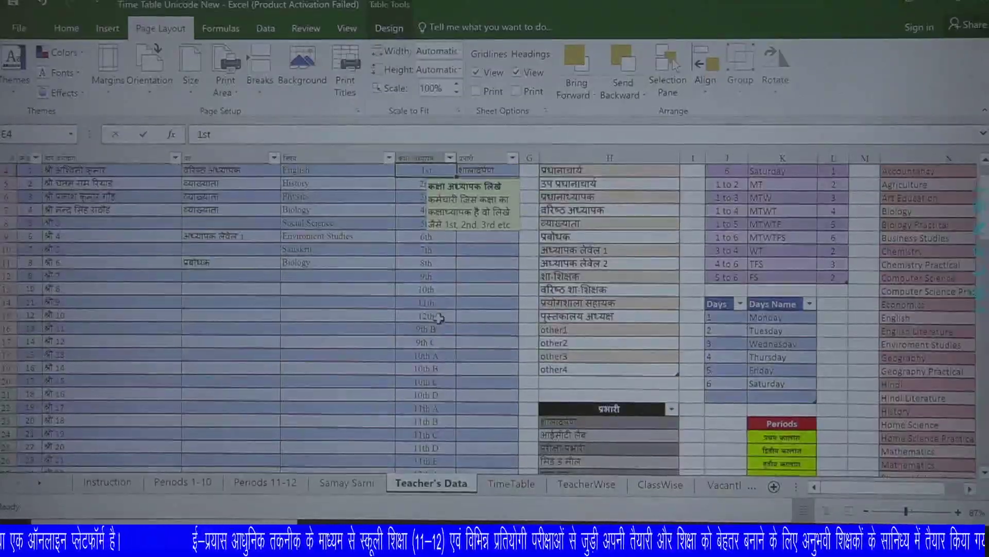
scroll(436, 367, down, 1)
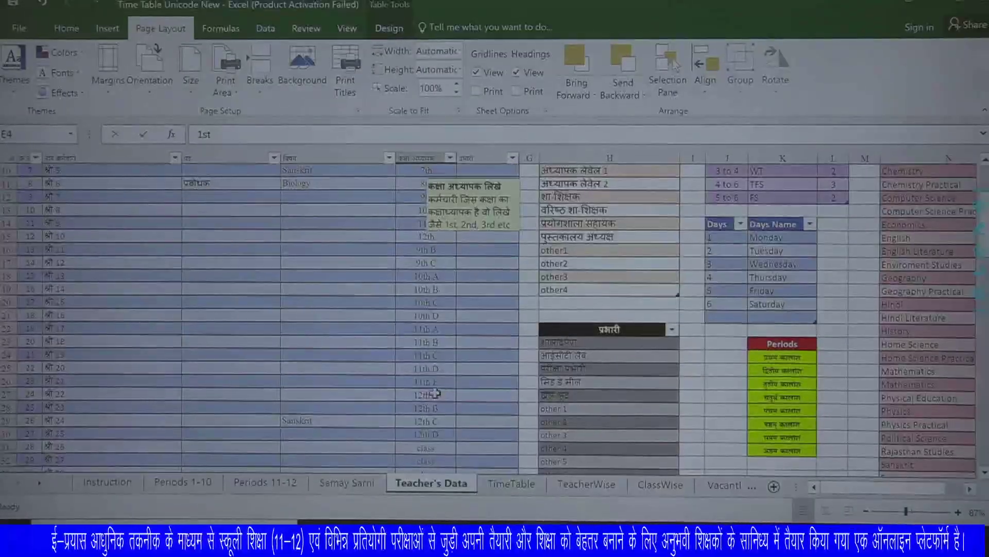
click(435, 381)
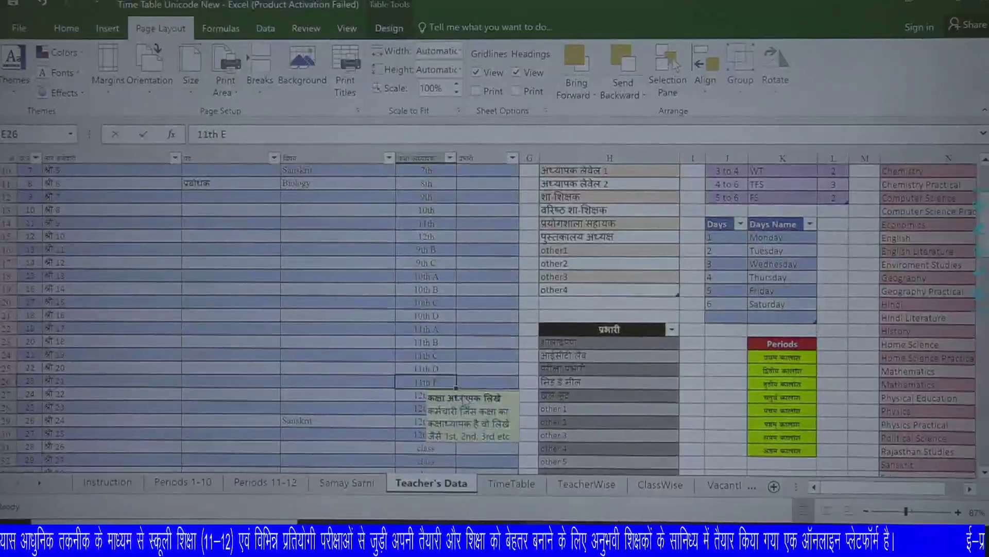
click(428, 371)
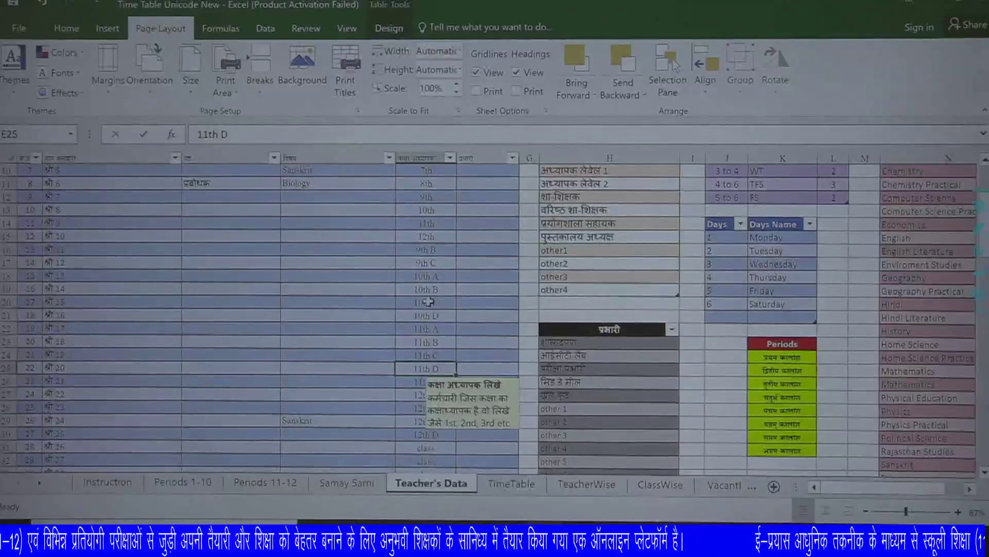
scroll(439, 330, up, 3)
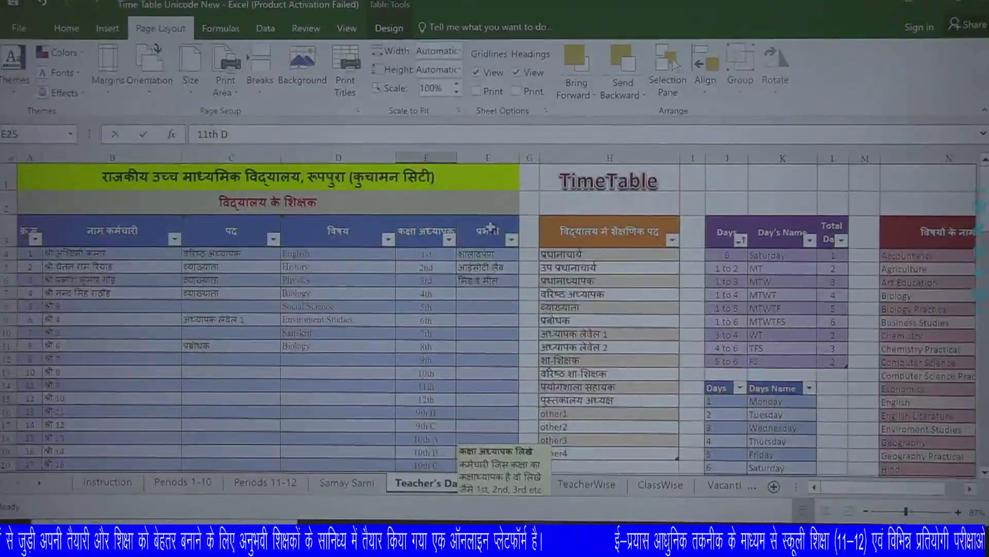
click(490, 255)
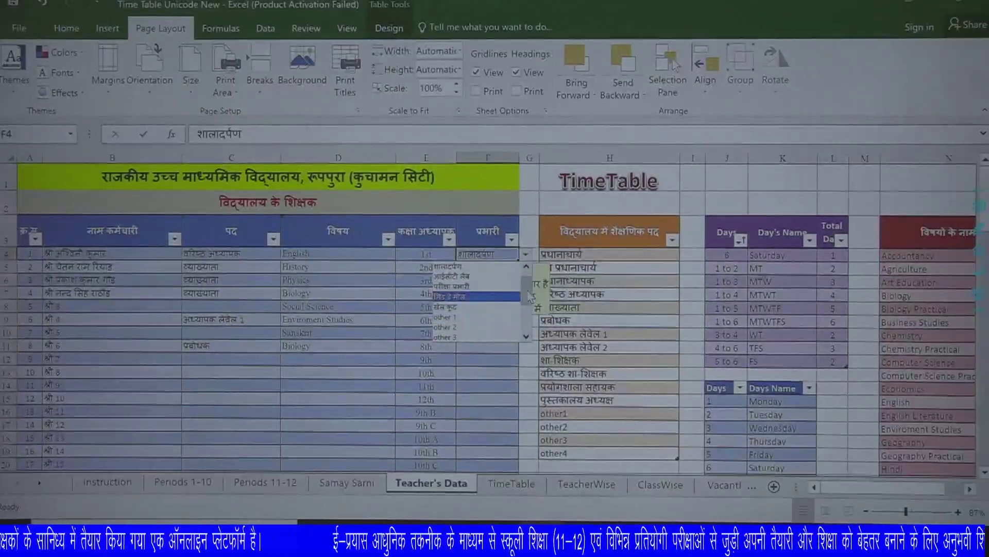
Temporarily rename the 'other 1' in-charge entry to 'asdf' as a test.
scroll(525, 282, up, 1)
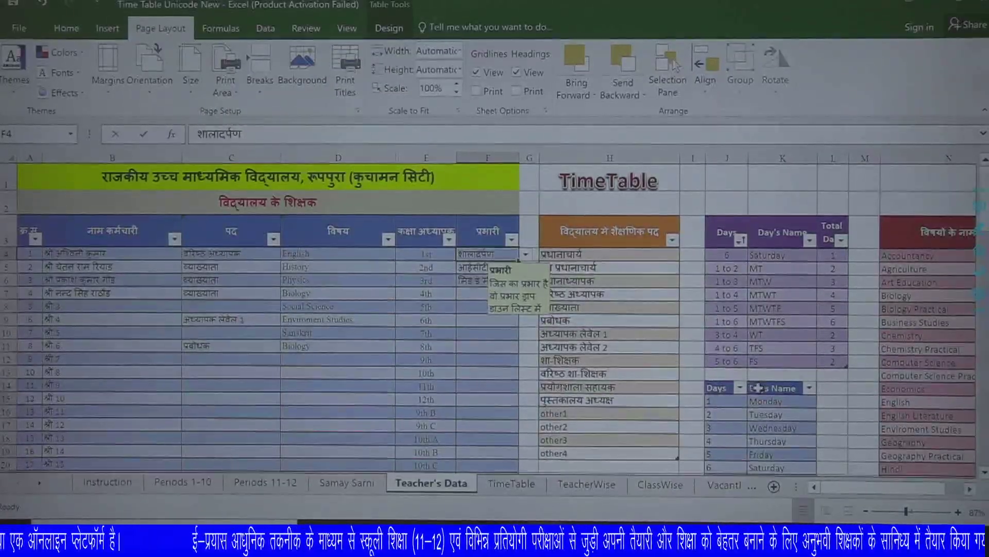
scroll(811, 413, down, 1)
scroll(811, 414, down, 3)
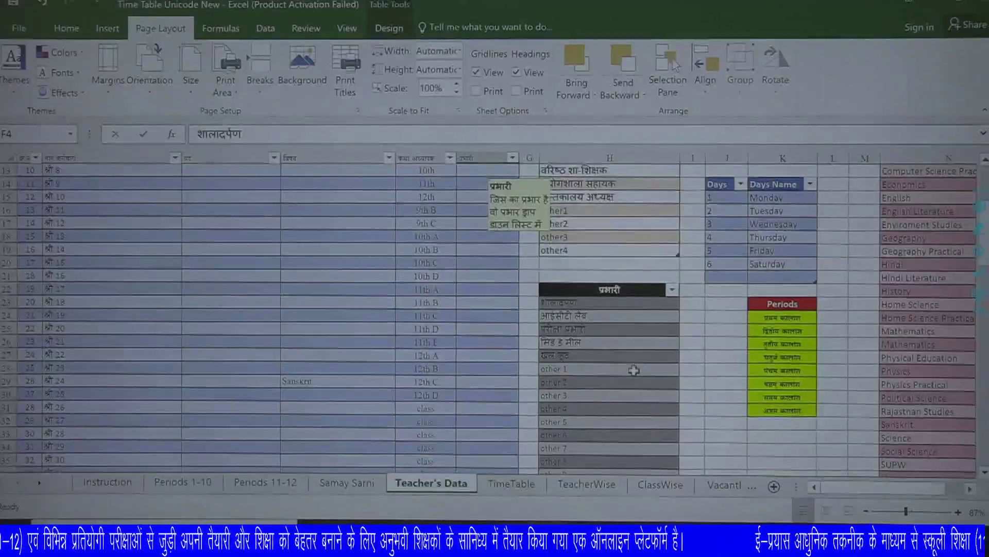
scroll(618, 345, down, 1)
drag(604, 328, 601, 455)
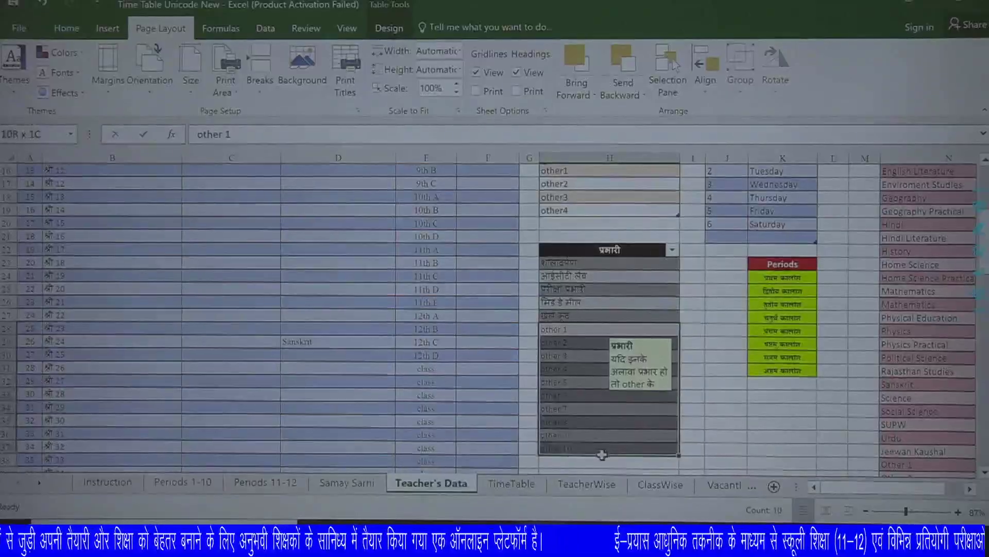
click(584, 329)
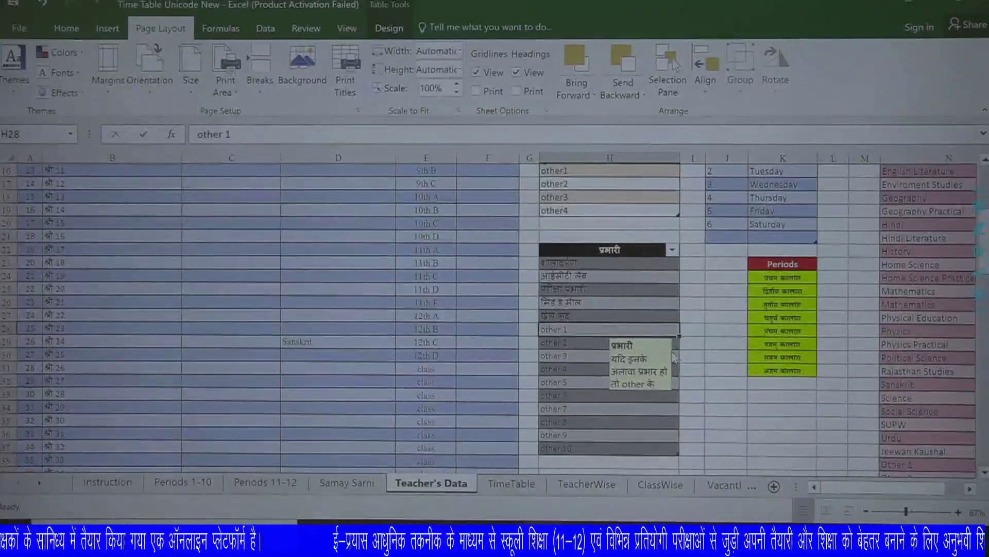
text(asdf)
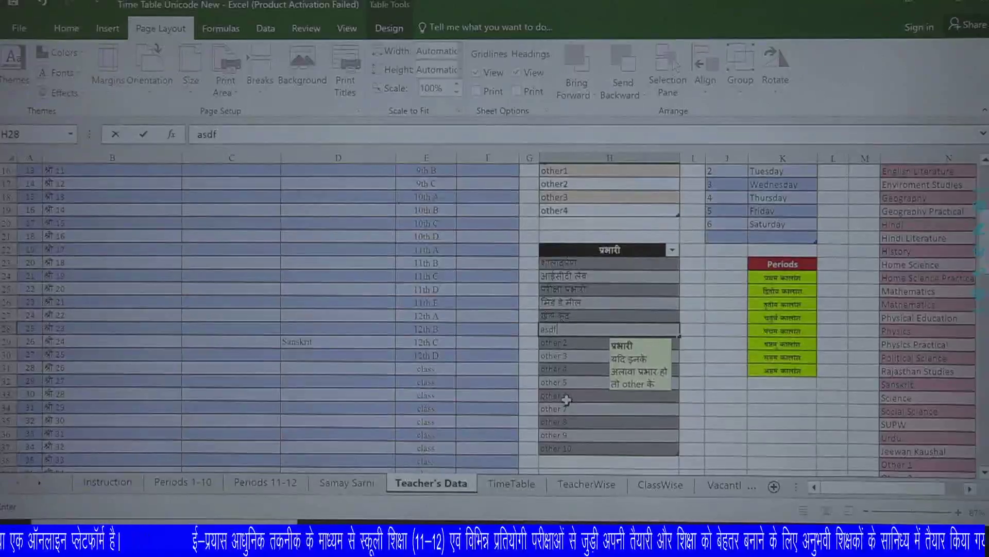
click(566, 399)
Check the first teacher's in-charge list, undo the rename back to 'other 1', and go to TimeTable.
scroll(474, 330, up, 5)
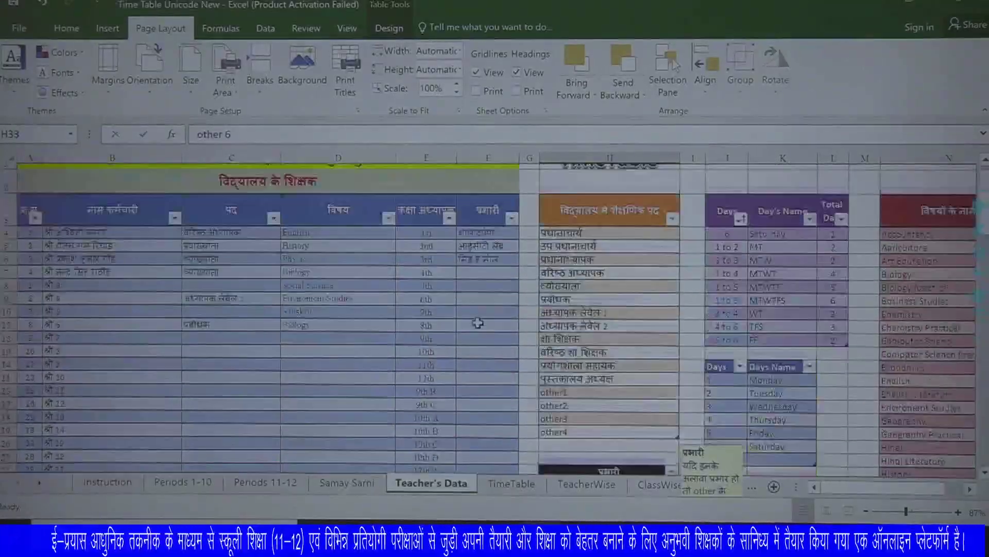
click(492, 254)
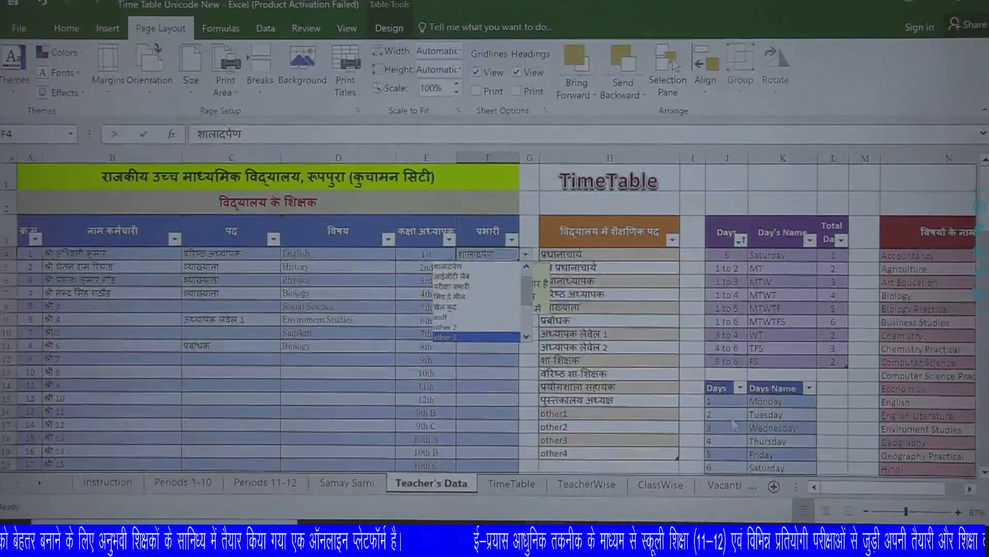
key(Escape)
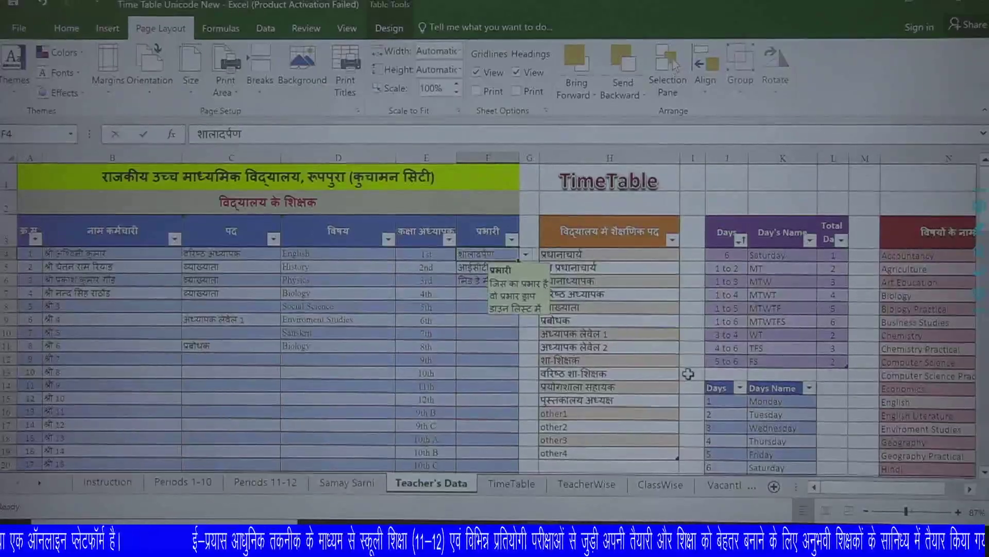
key(ctrl+z)
scroll(570, 415, down, 2)
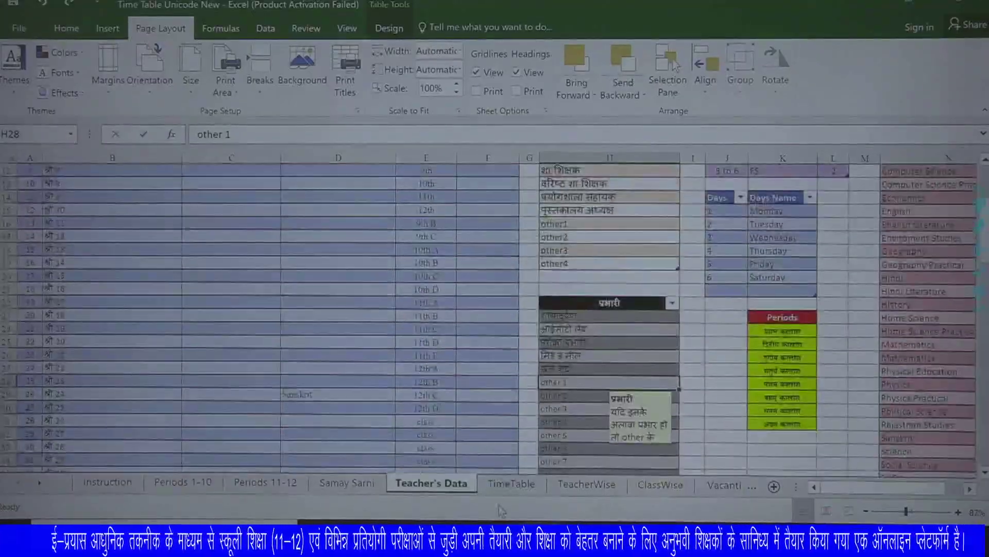
click(511, 483)
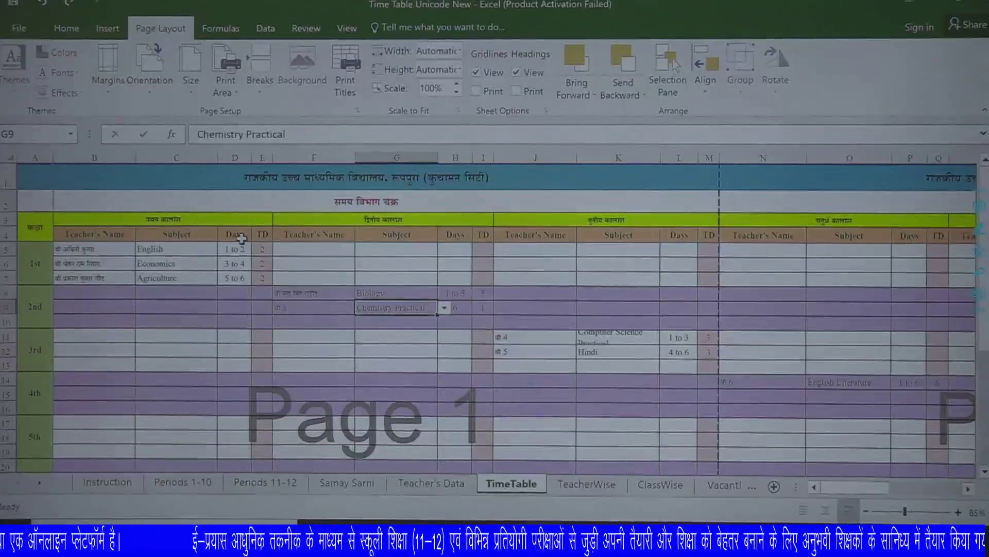
click(265, 248)
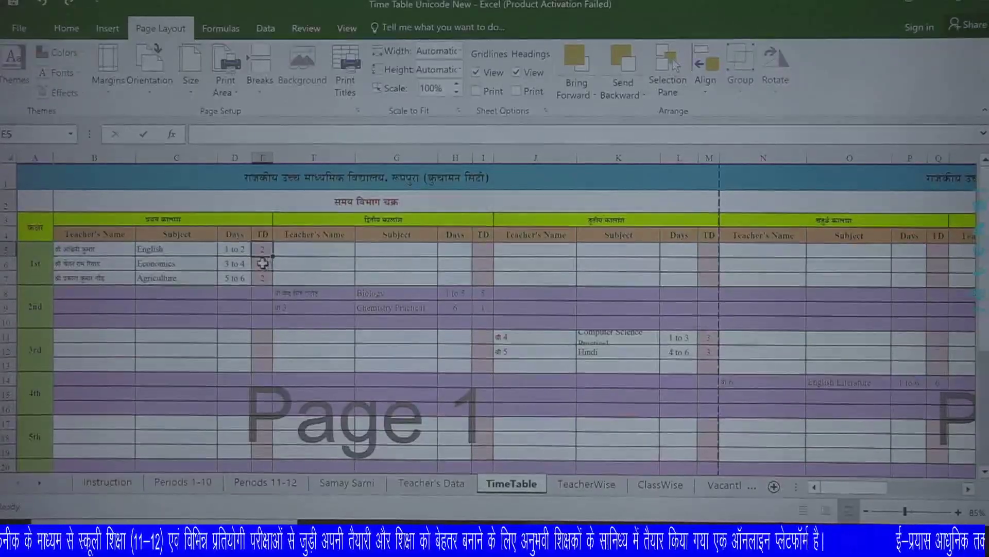
click(268, 278)
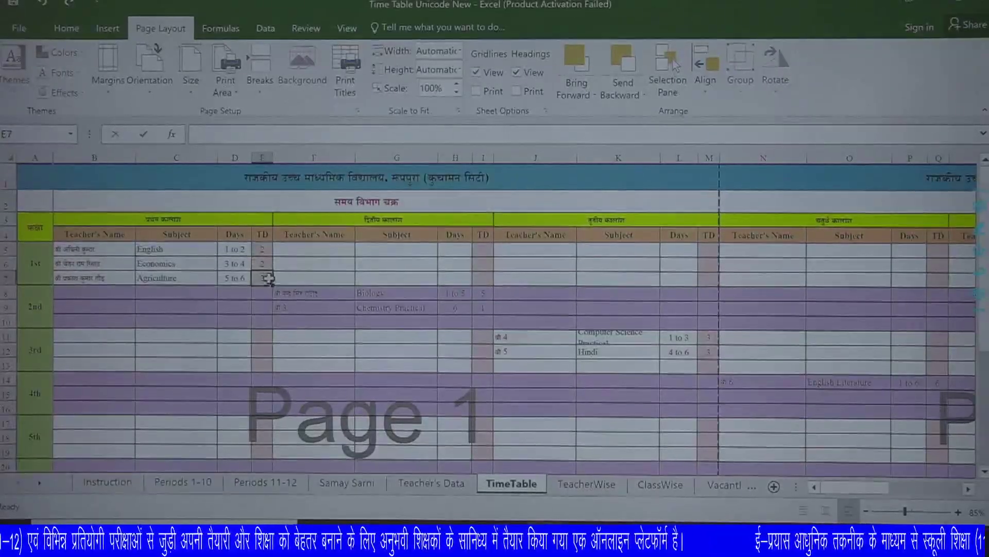
click(103, 250)
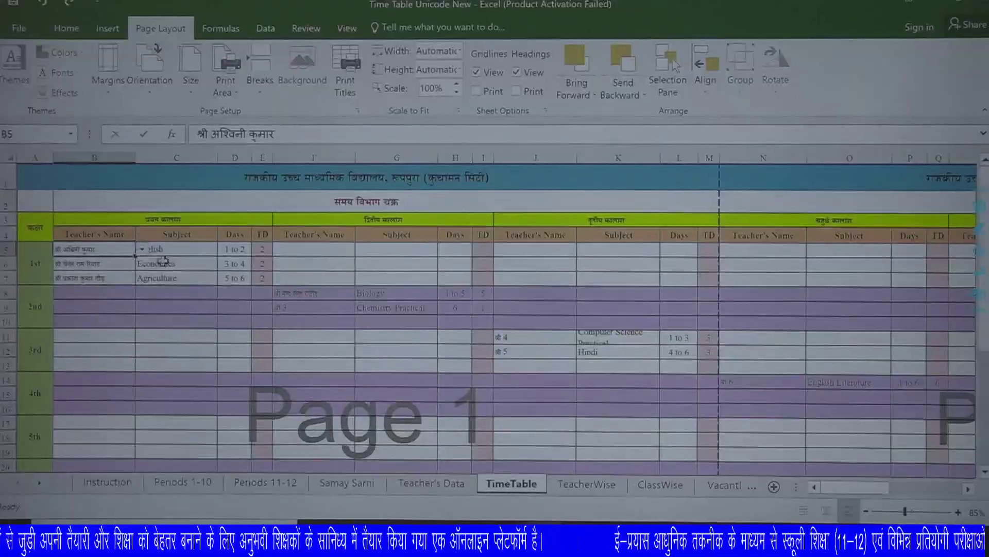
click(142, 249)
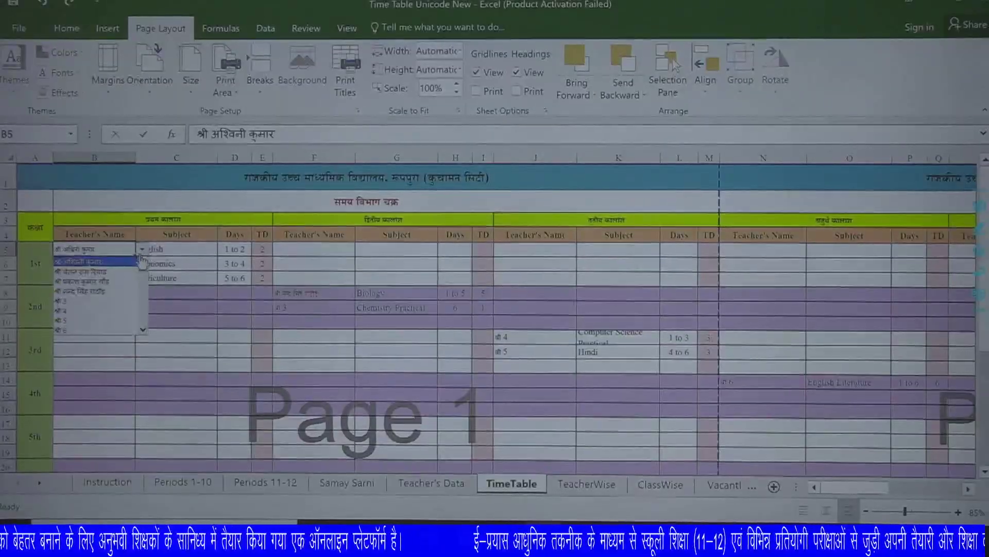
click(138, 261)
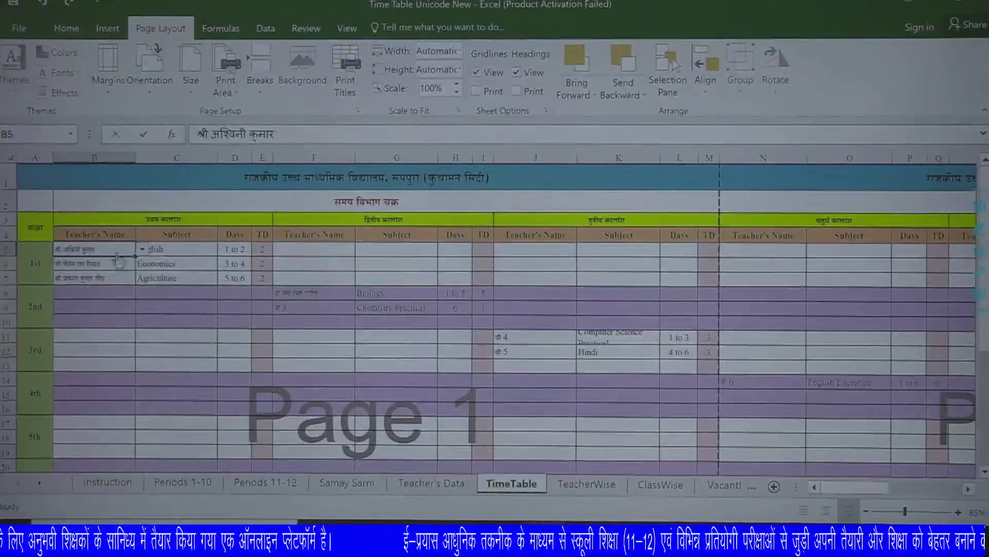
click(197, 249)
click(224, 249)
click(172, 258)
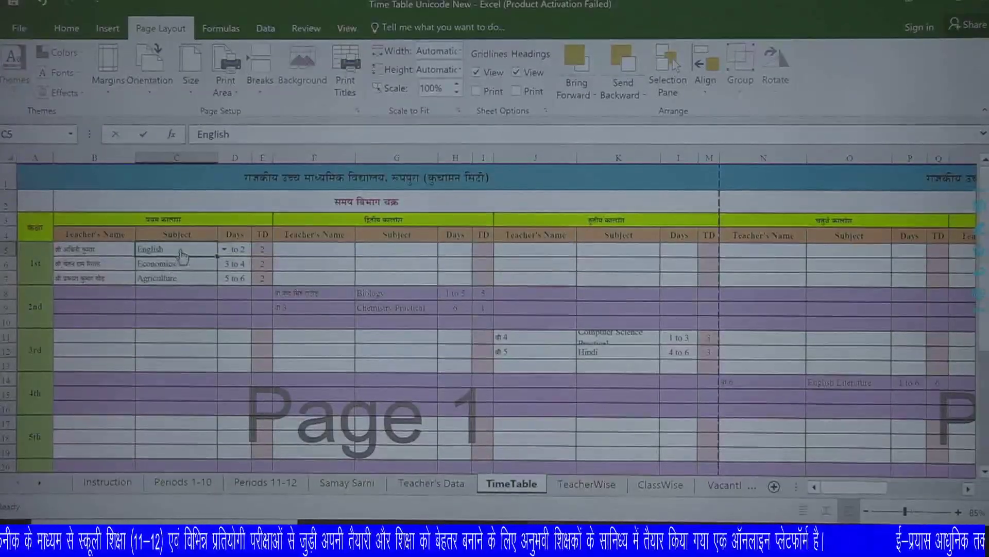
click(241, 251)
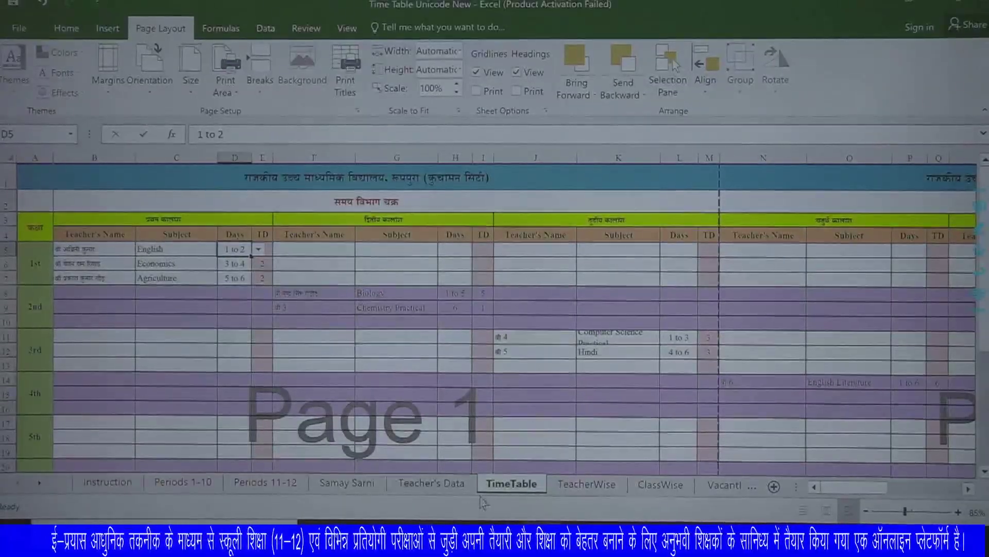
click(460, 487)
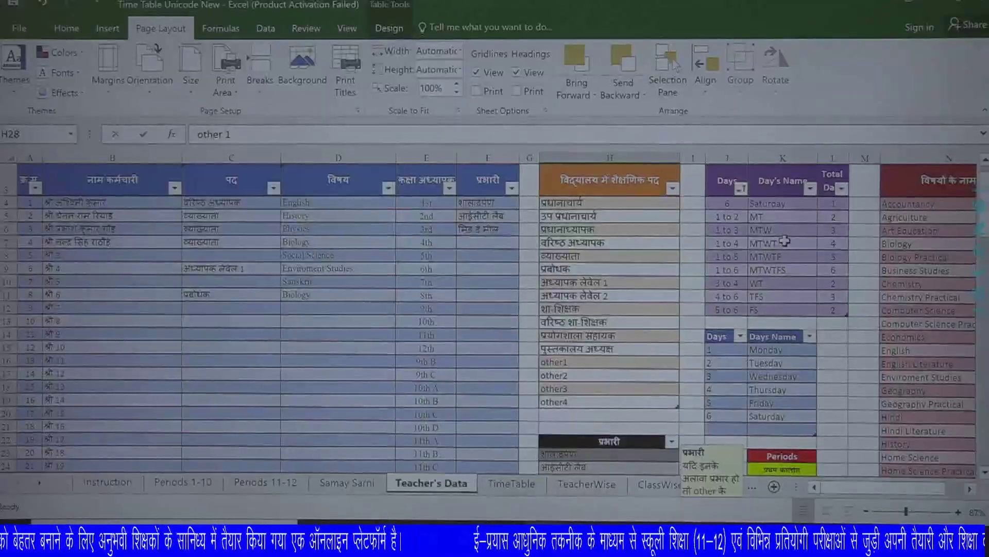
click(511, 483)
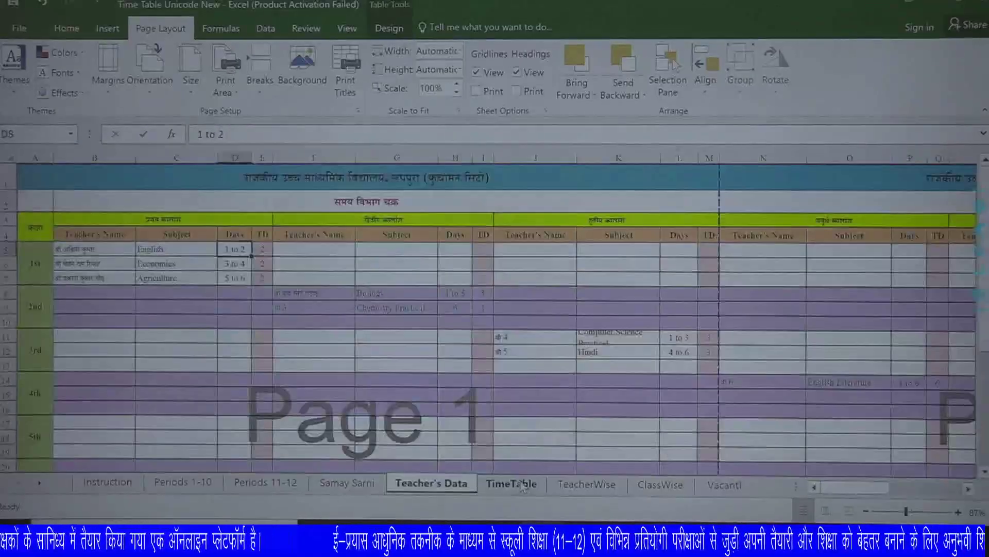
click(81, 265)
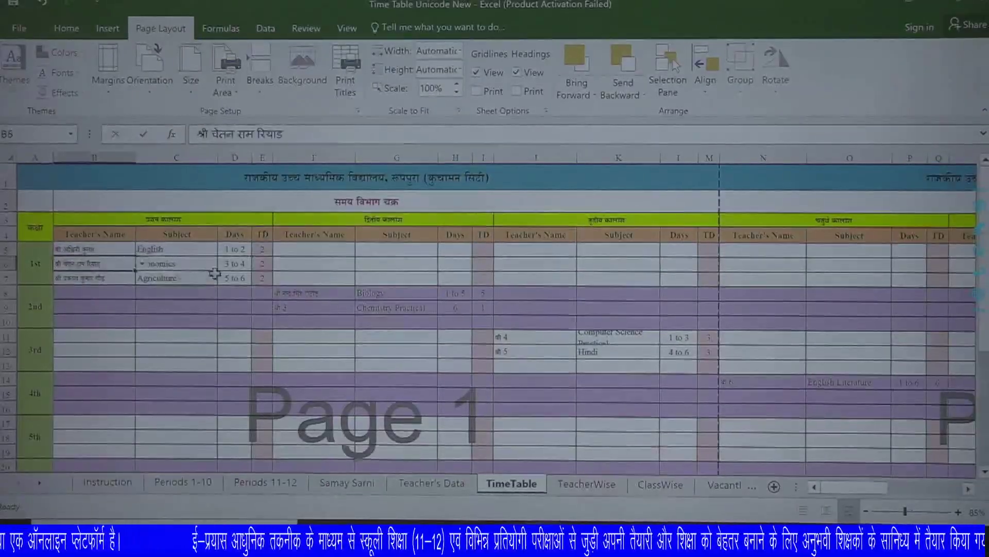
click(239, 264)
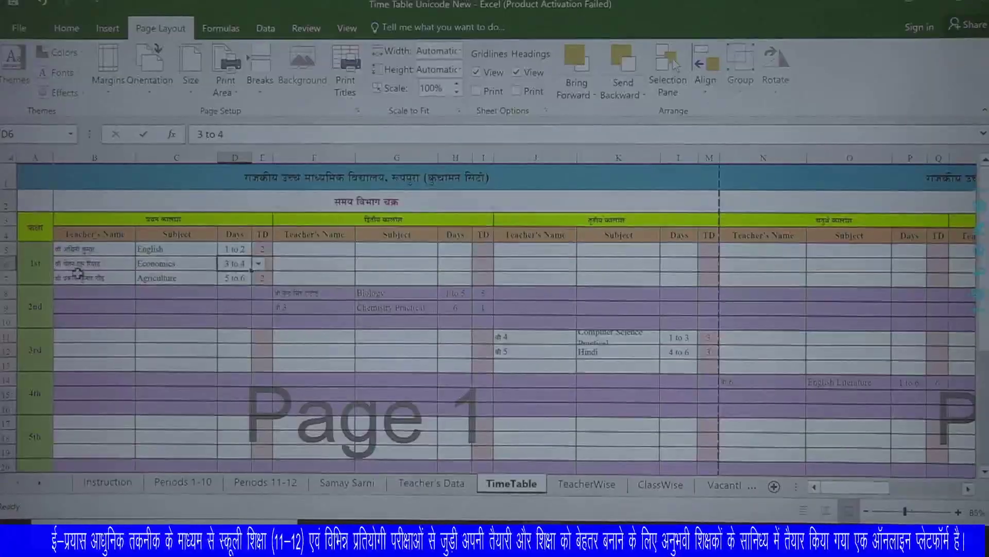
click(258, 265)
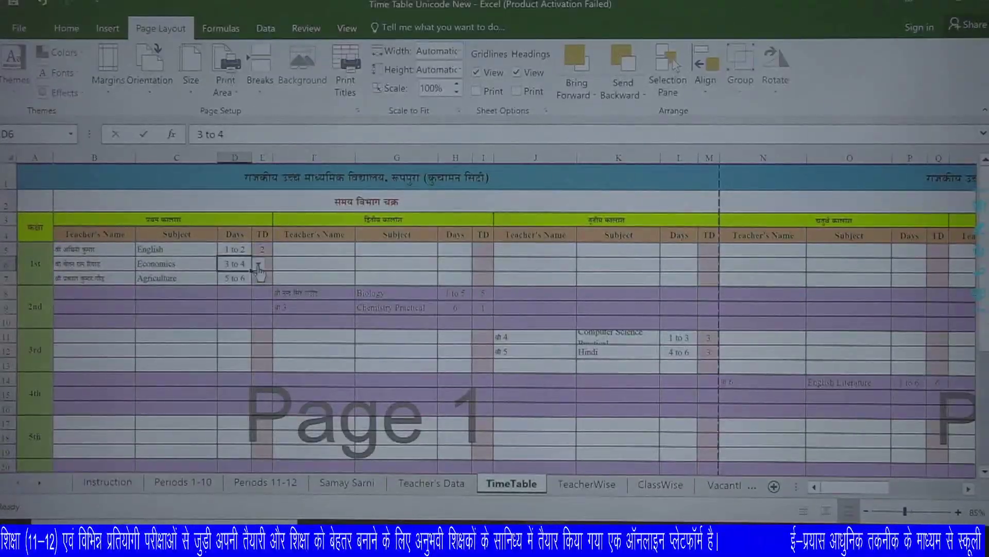
click(96, 279)
click(188, 277)
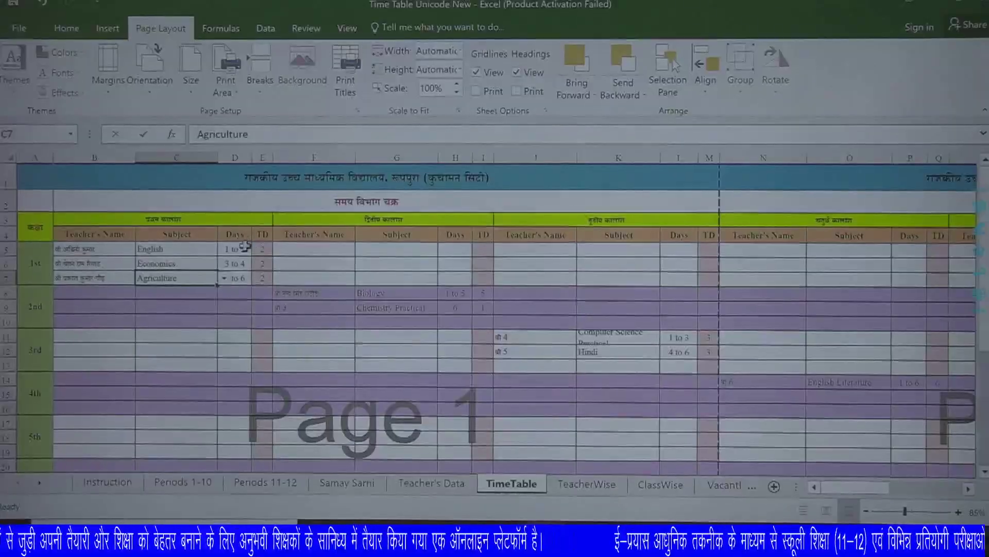
click(246, 281)
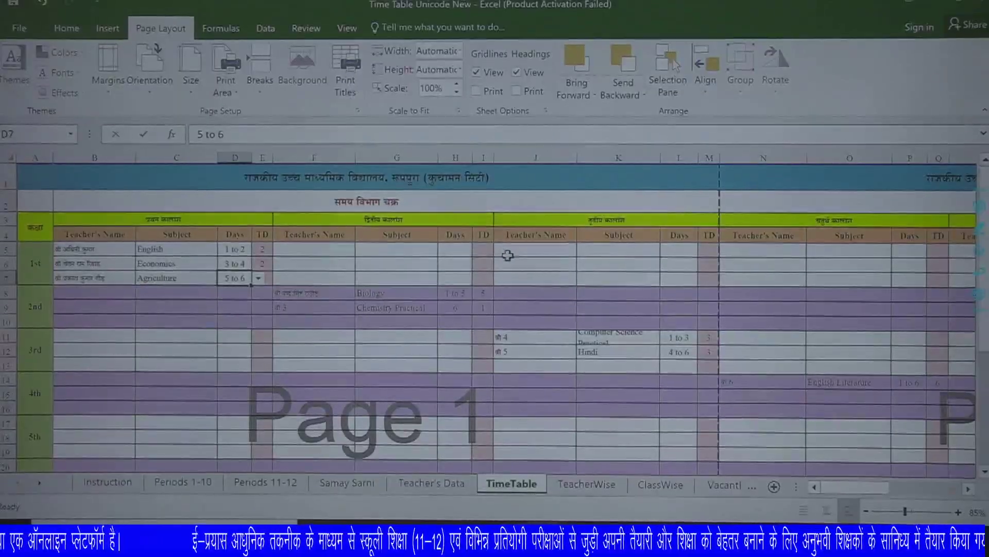
Set class 1st's second-period days cell to 6 and commit the entry.
click(481, 249)
click(485, 234)
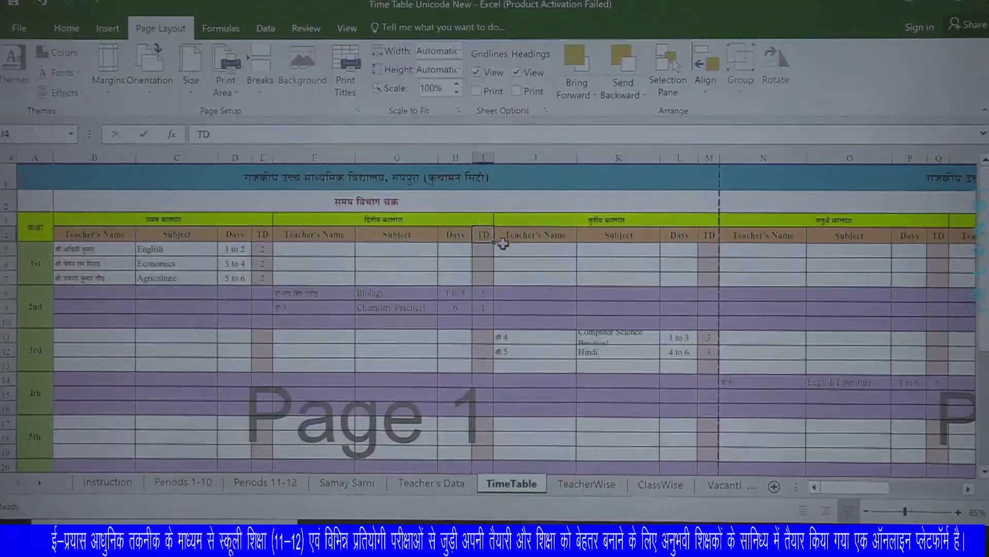
click(452, 248)
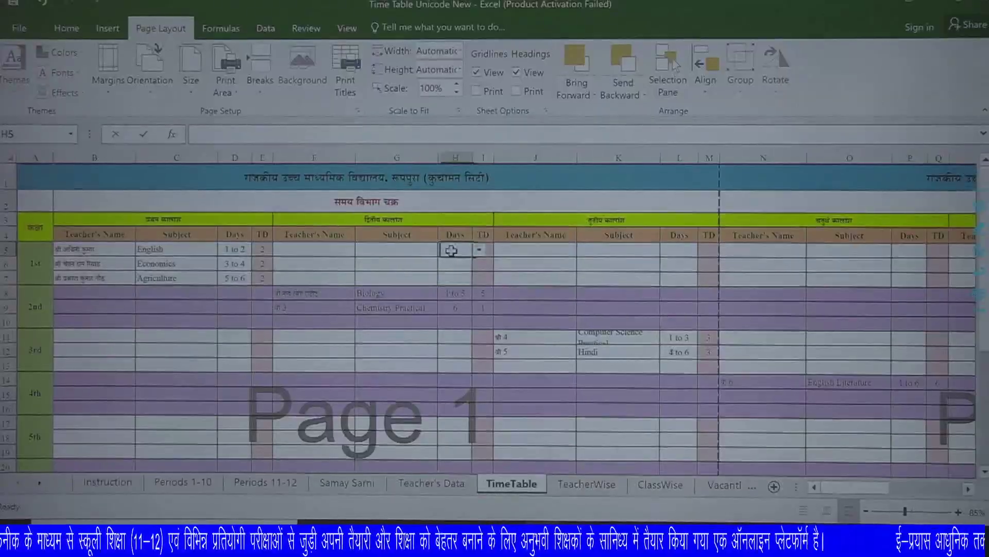
click(479, 250)
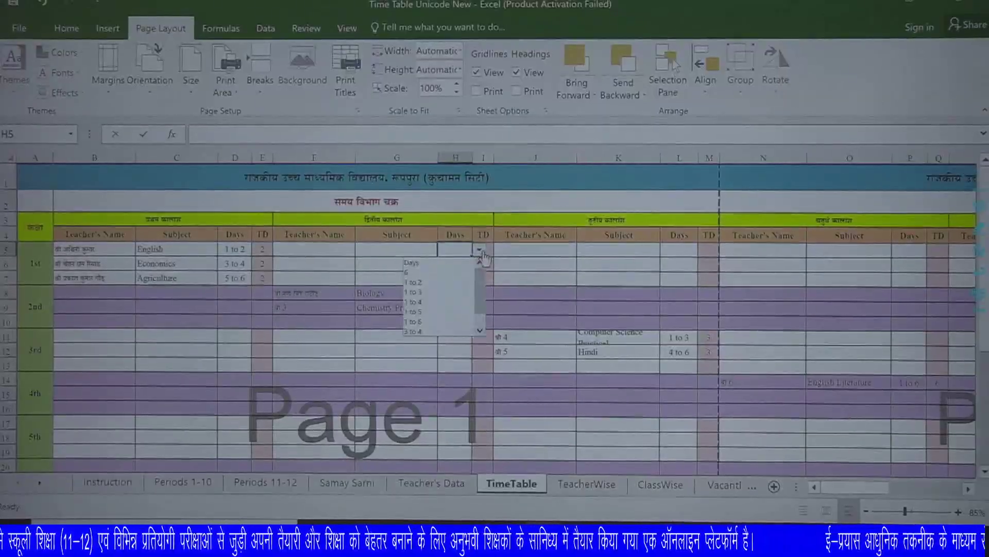
click(436, 272)
click(544, 264)
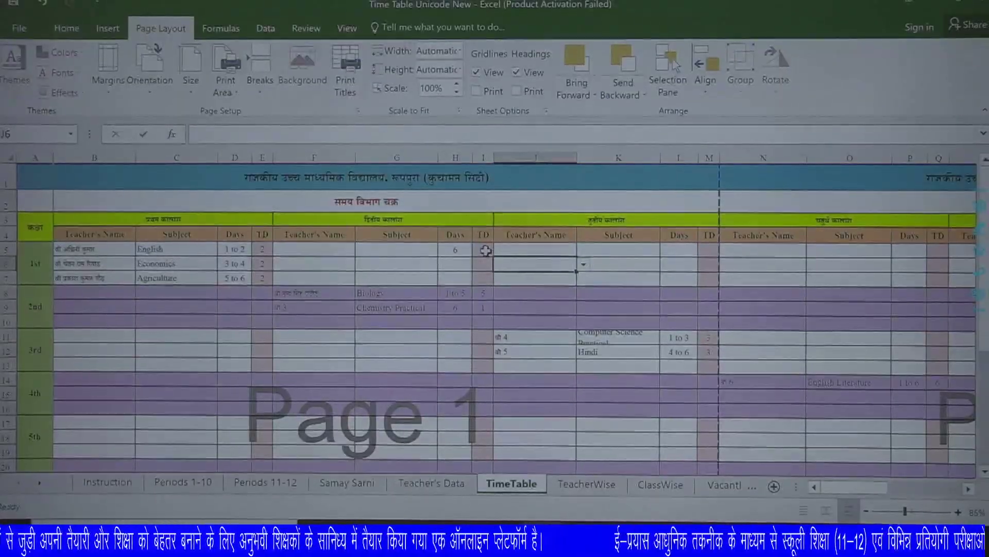
Change the second-period days to 1 to 2, then to 1 to 6.
click(458, 250)
click(479, 251)
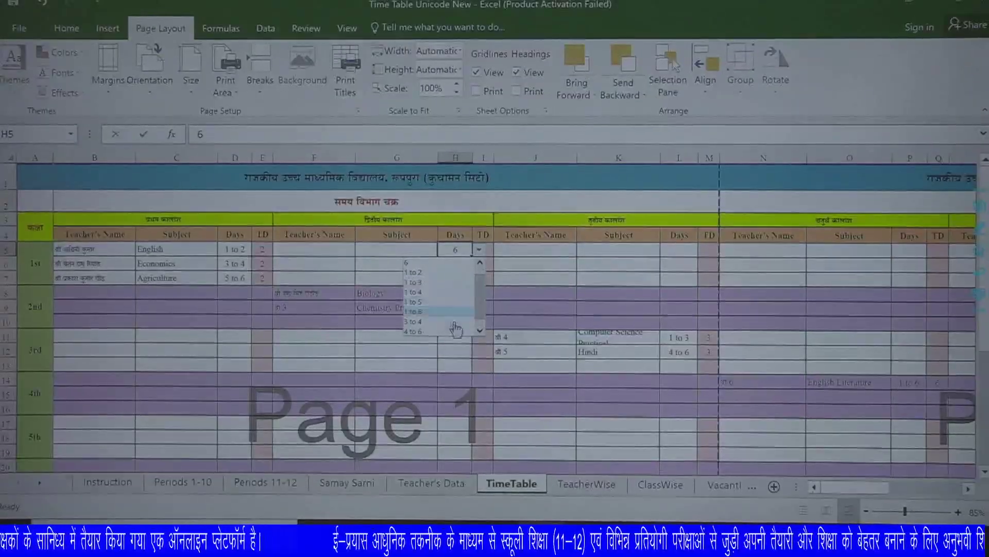
click(481, 331)
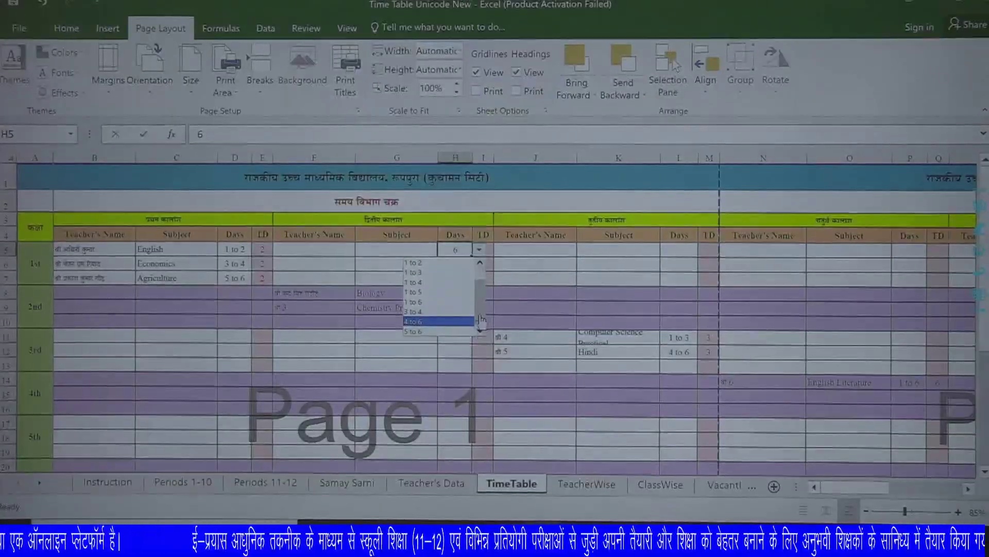
click(413, 263)
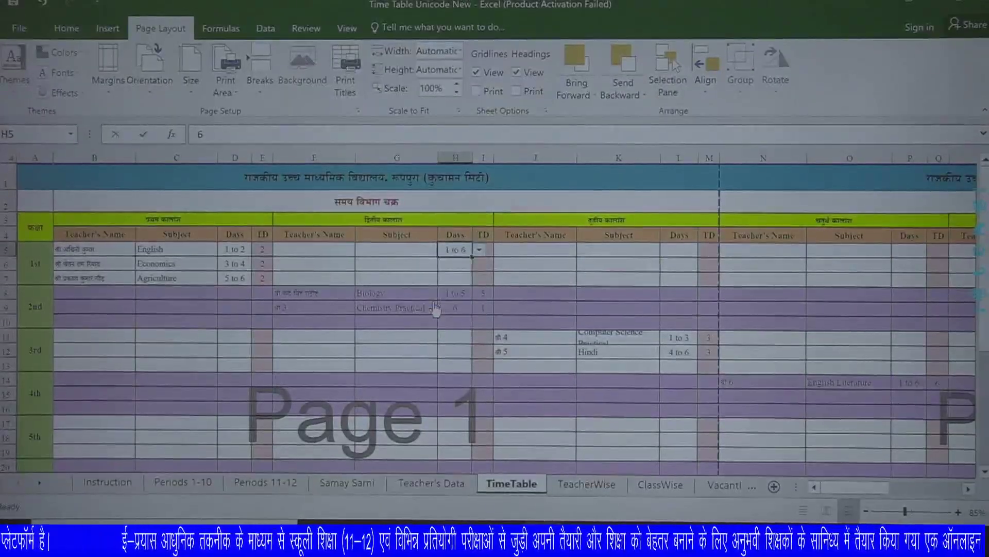
click(480, 250)
click(438, 301)
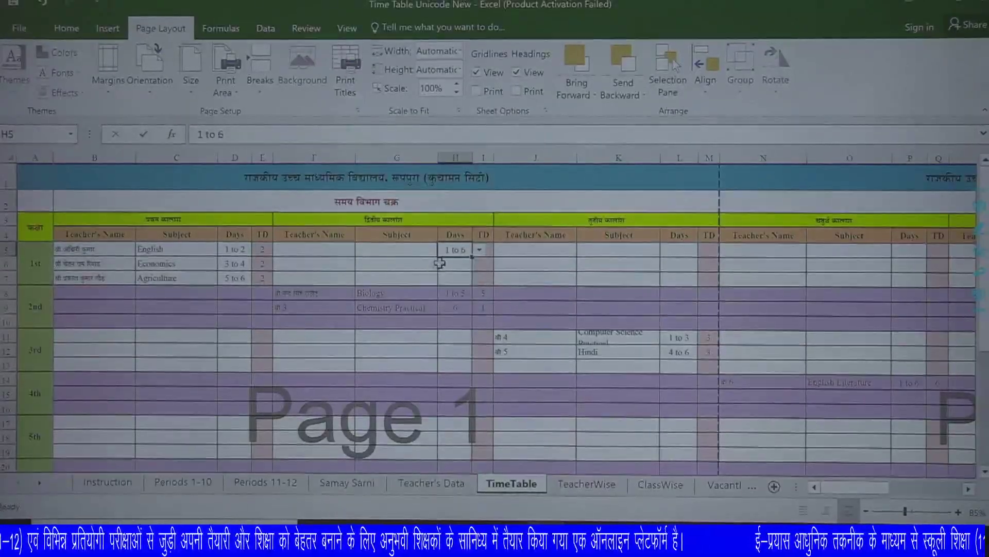
click(512, 250)
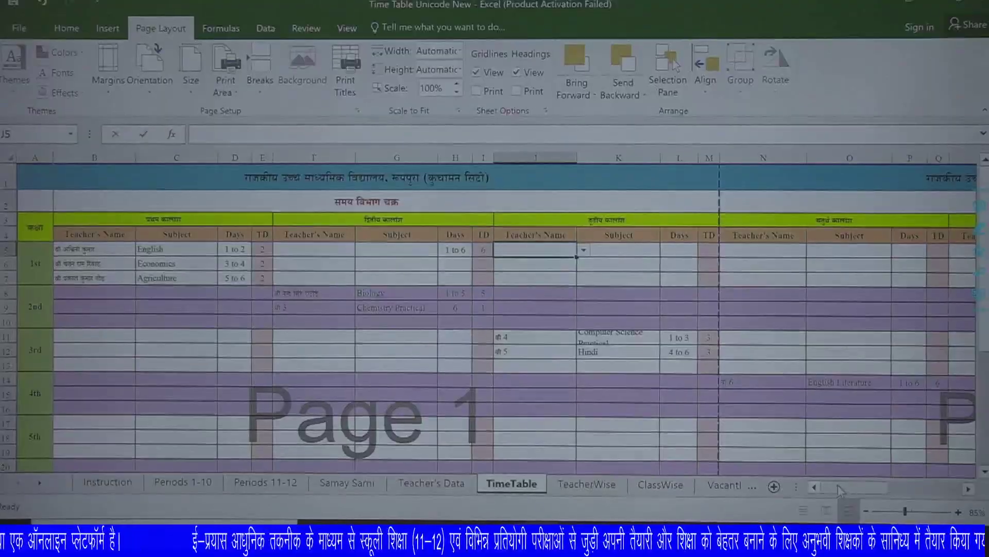
drag(838, 485, 575, 428)
scroll(238, 359, down, 8)
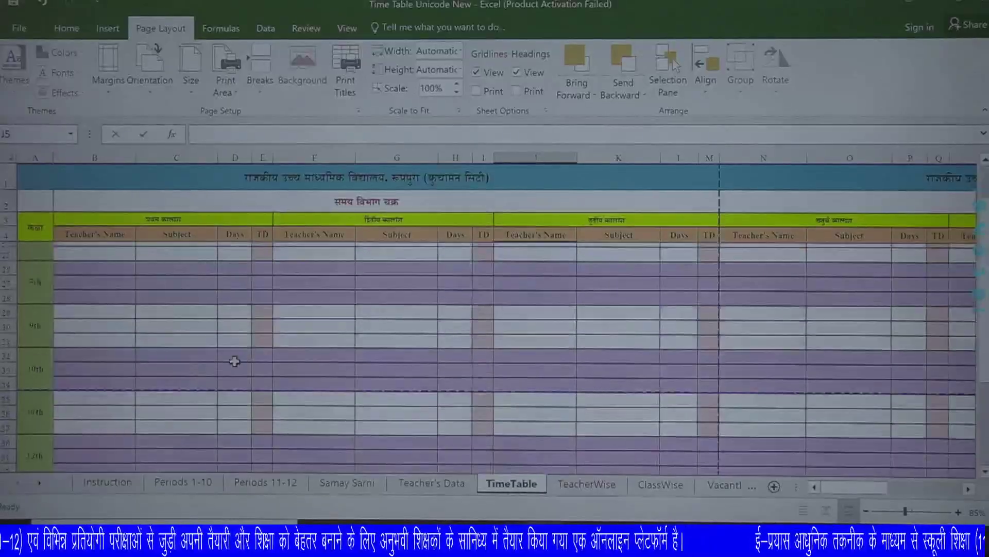
scroll(238, 360, up, 8)
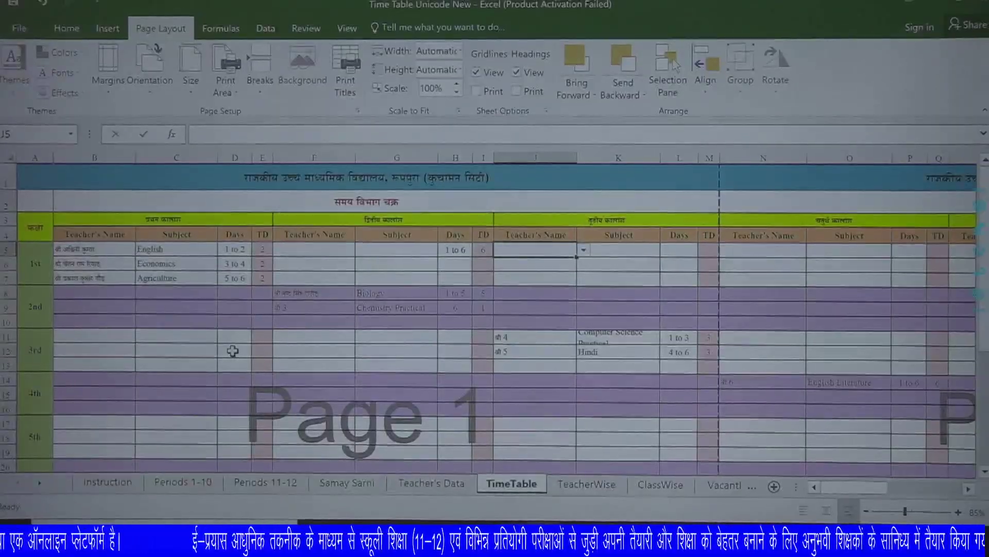
click(603, 491)
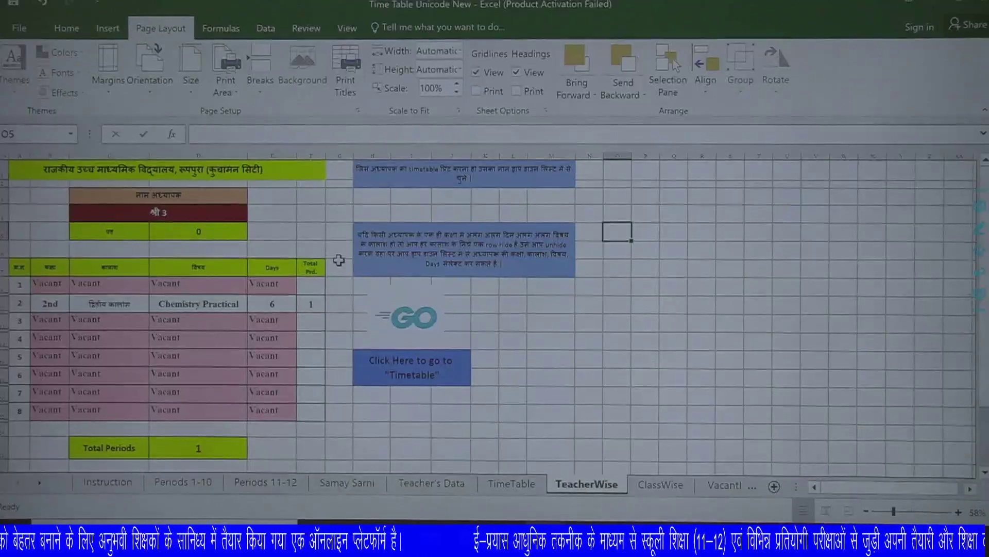
click(177, 211)
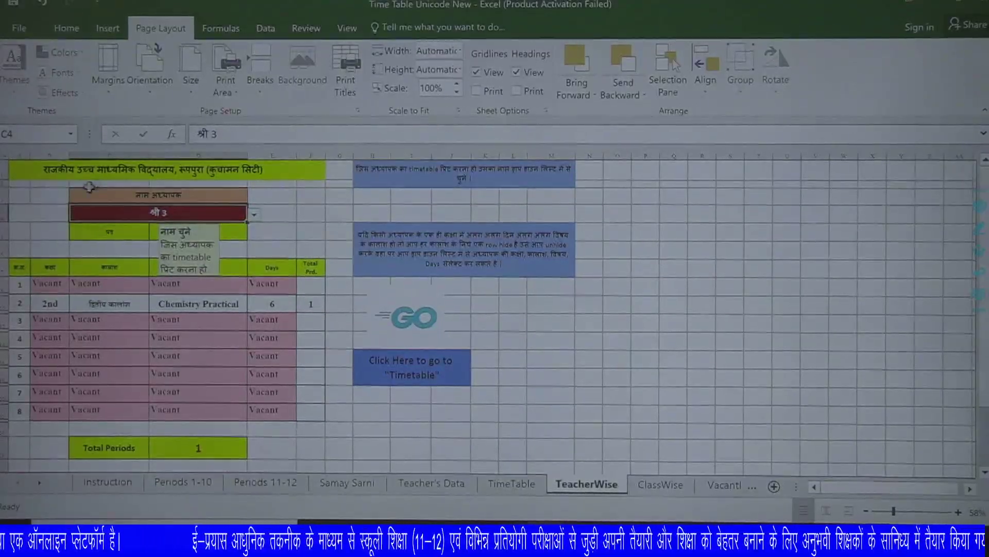
click(255, 217)
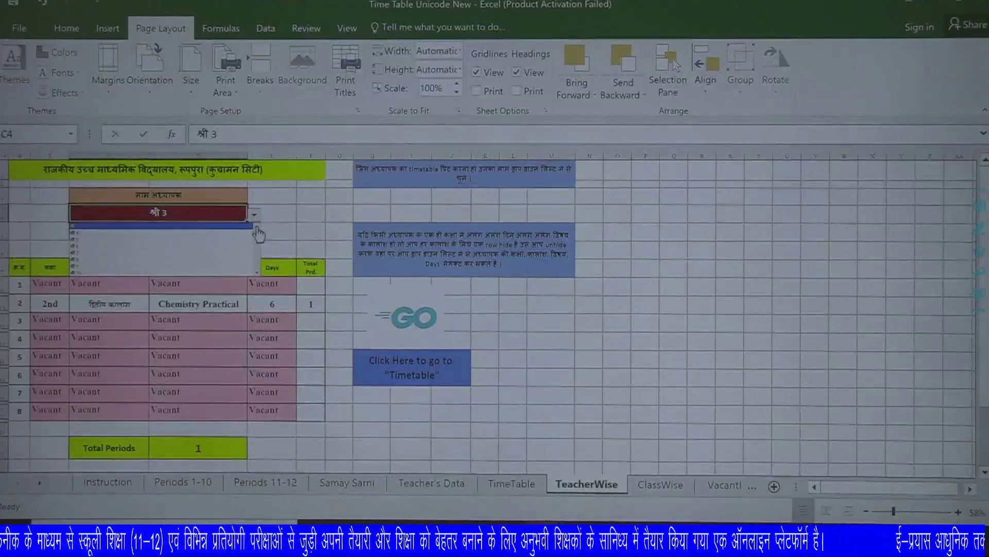
scroll(259, 233, up, 1)
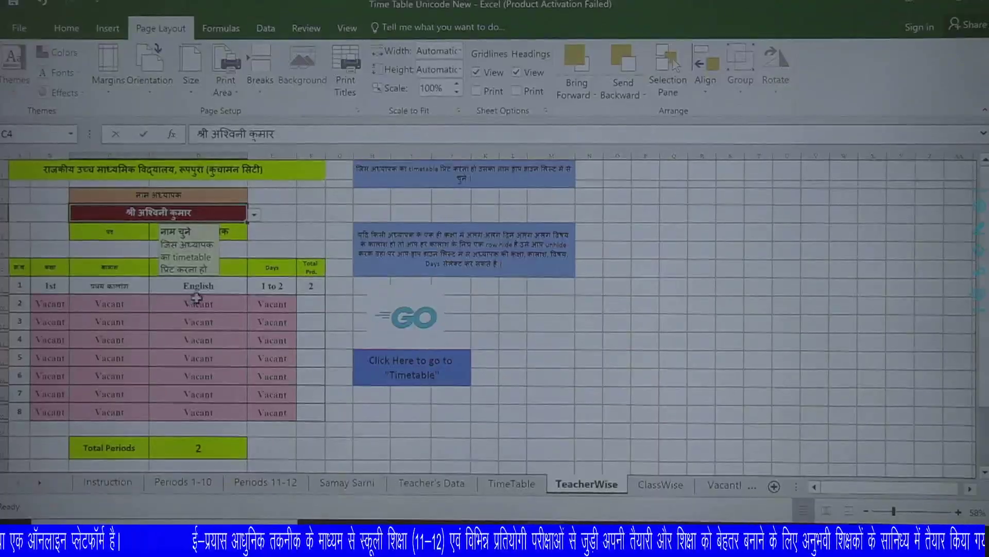
click(219, 291)
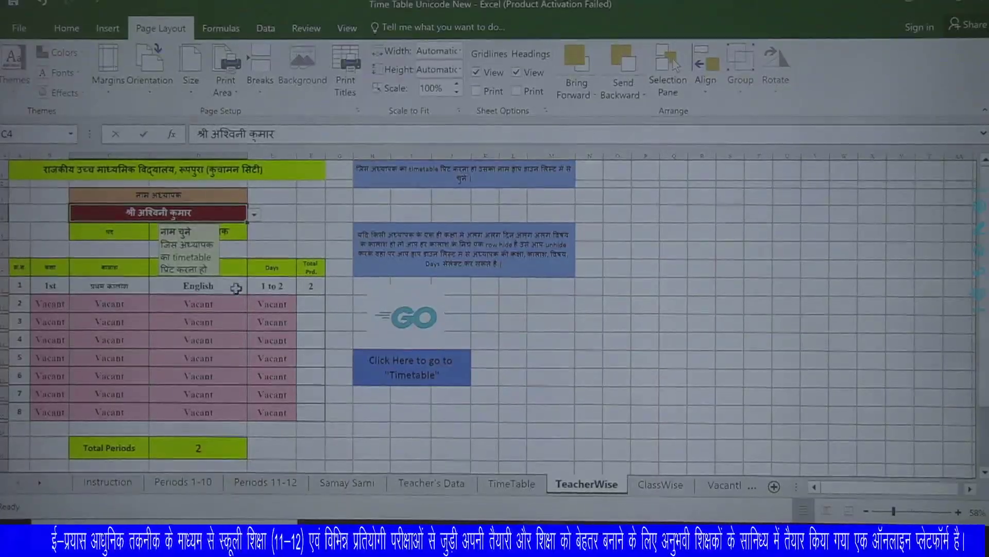
click(282, 286)
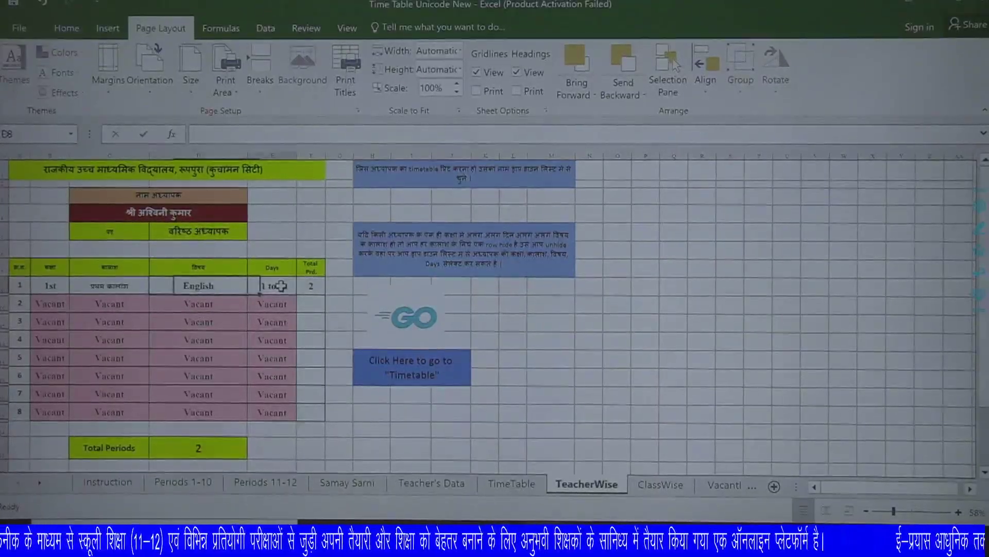
click(312, 286)
click(198, 447)
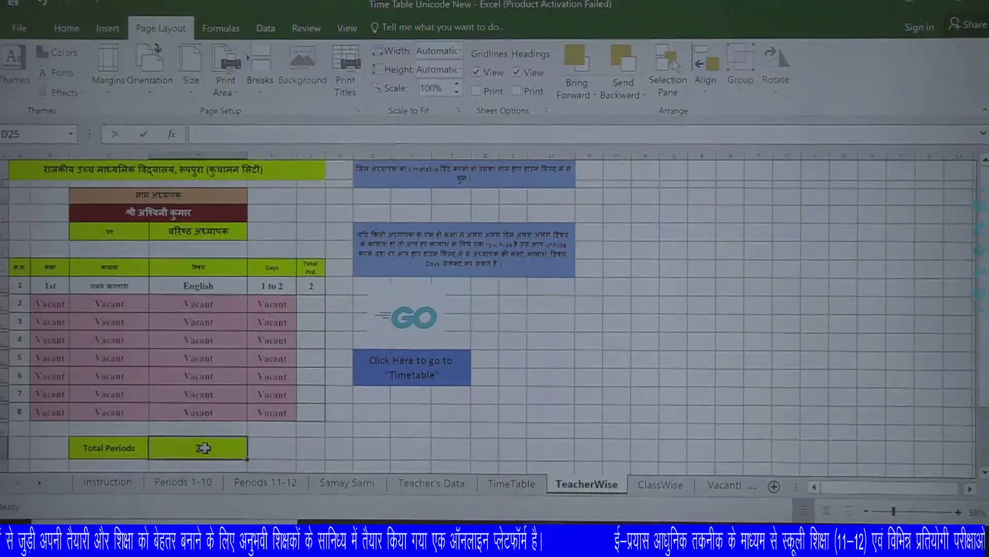
click(193, 212)
click(254, 213)
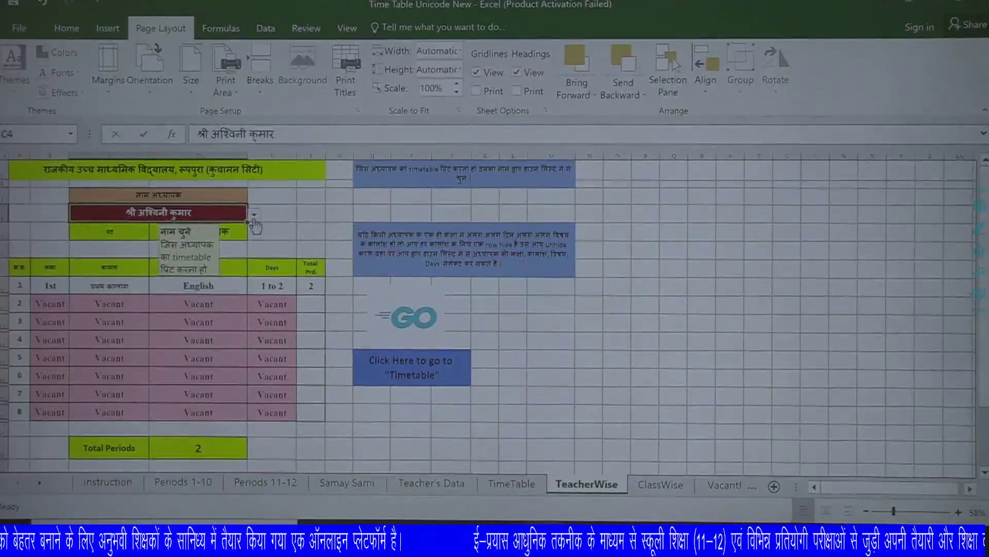
click(221, 233)
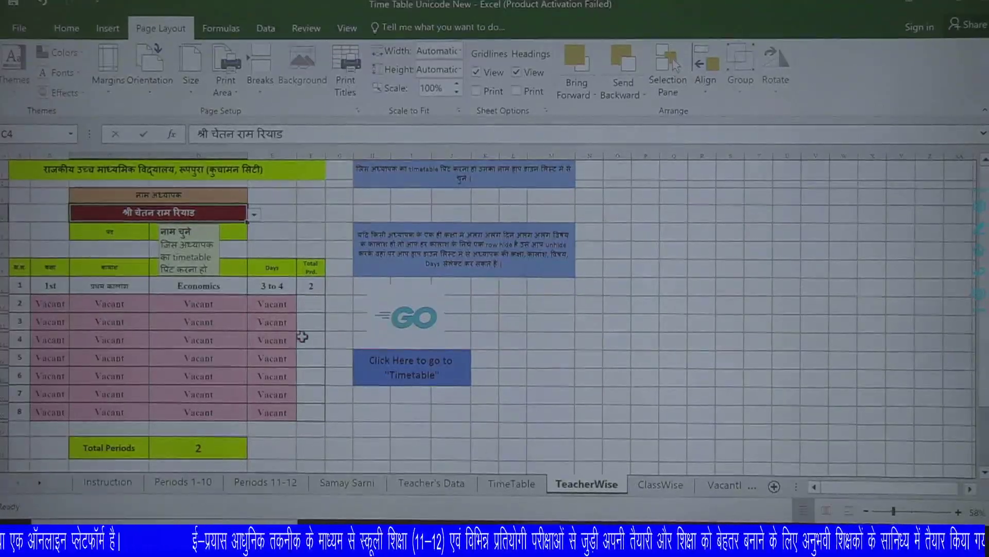
click(310, 320)
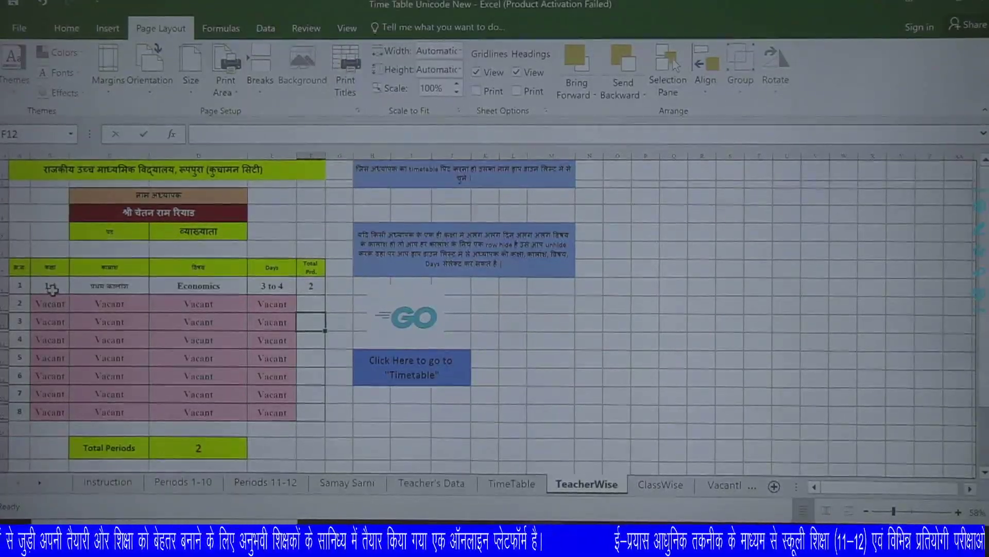
click(217, 211)
click(254, 215)
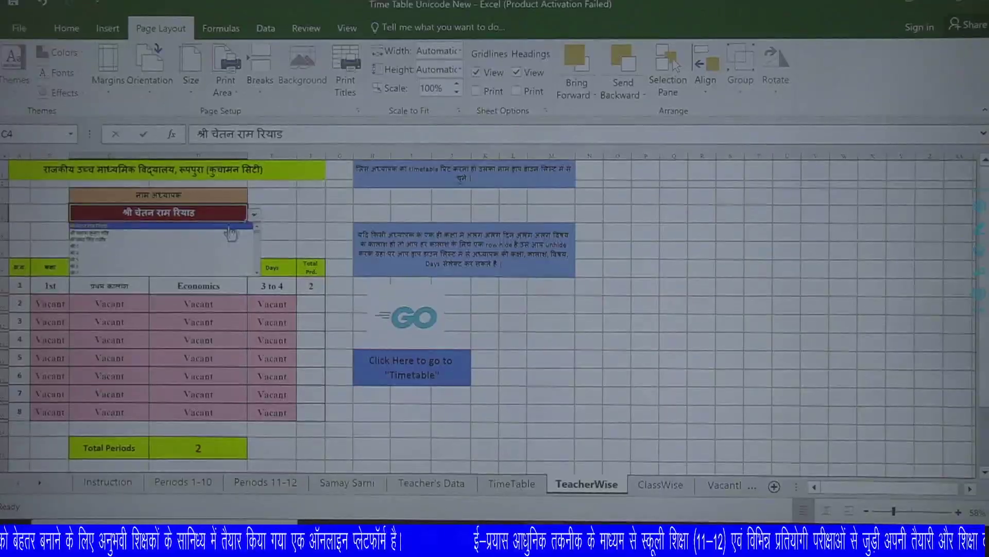
click(193, 232)
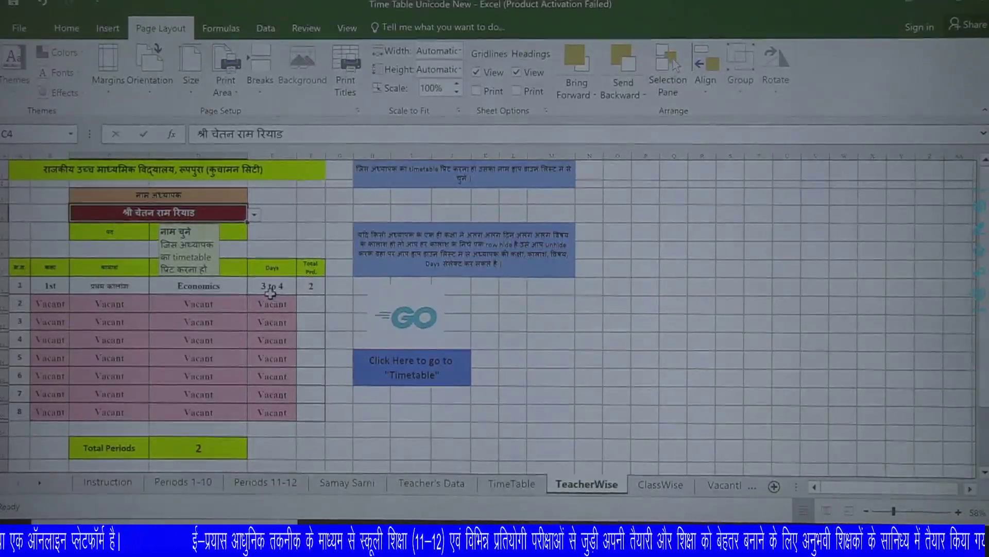
click(255, 215)
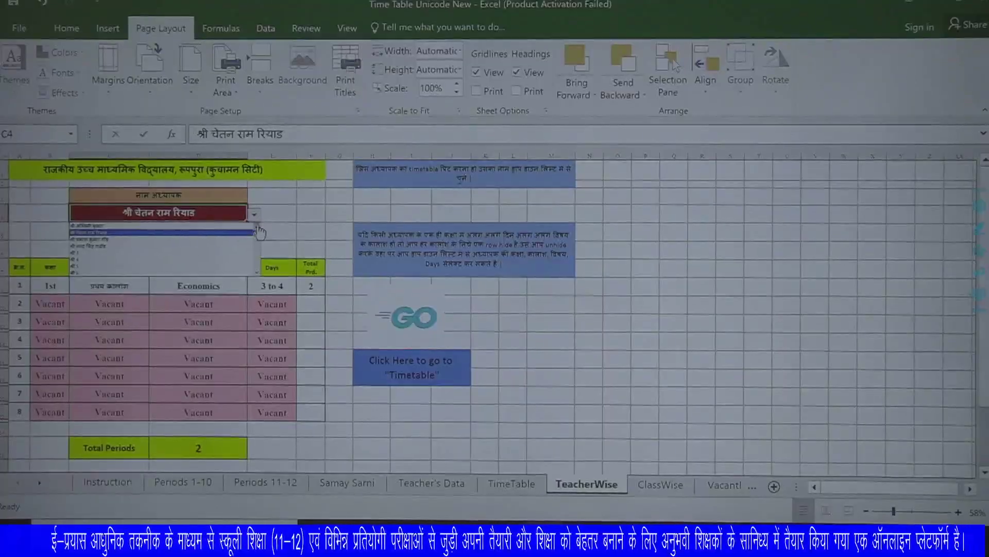
click(93, 233)
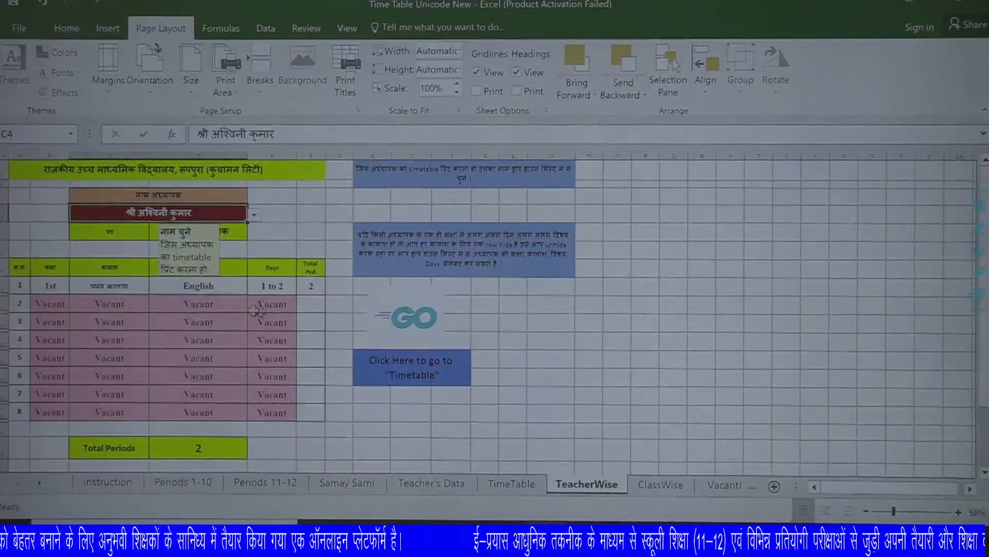
Select table rows 1 and 2 and check their row options without changing anything.
drag(10, 285, 10, 303)
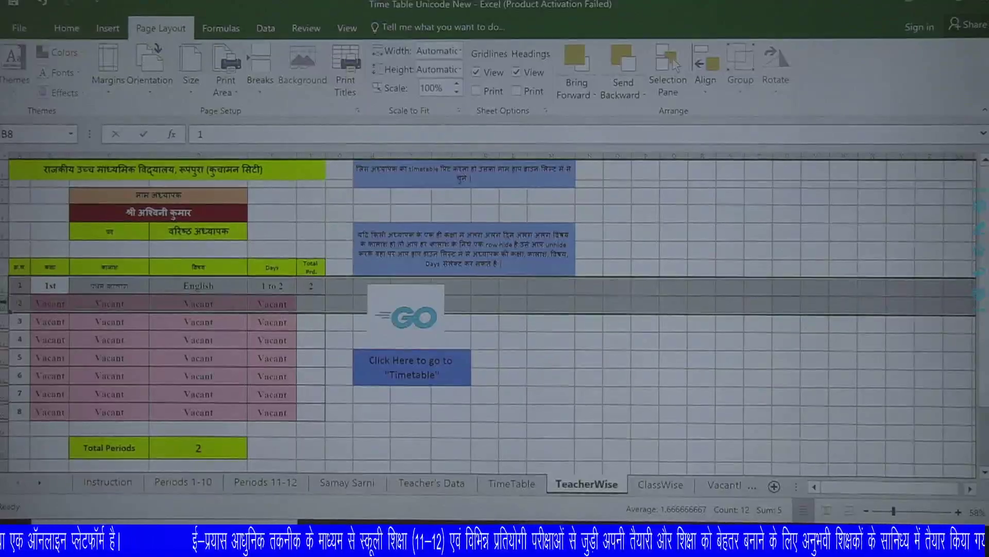
right_click(10, 303)
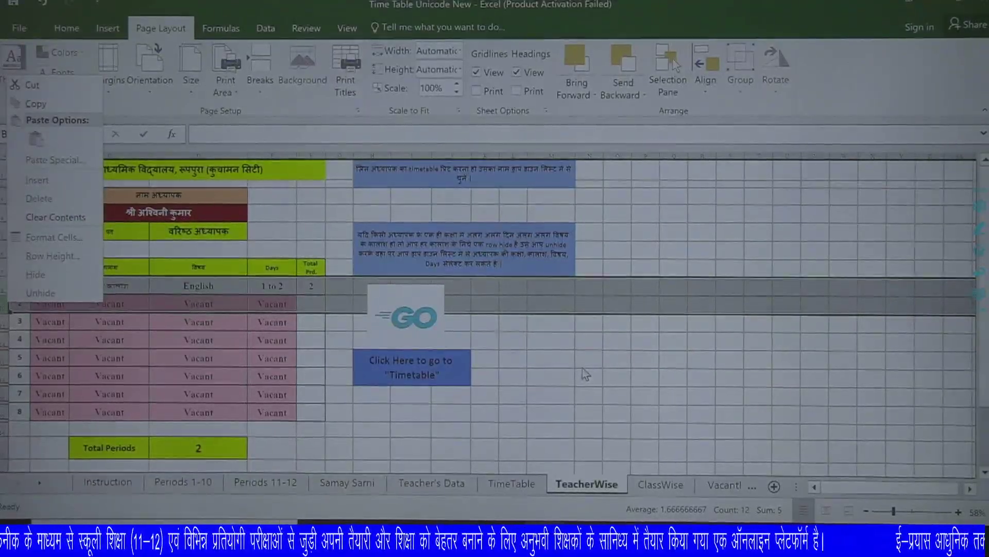
key(Escape)
click(518, 357)
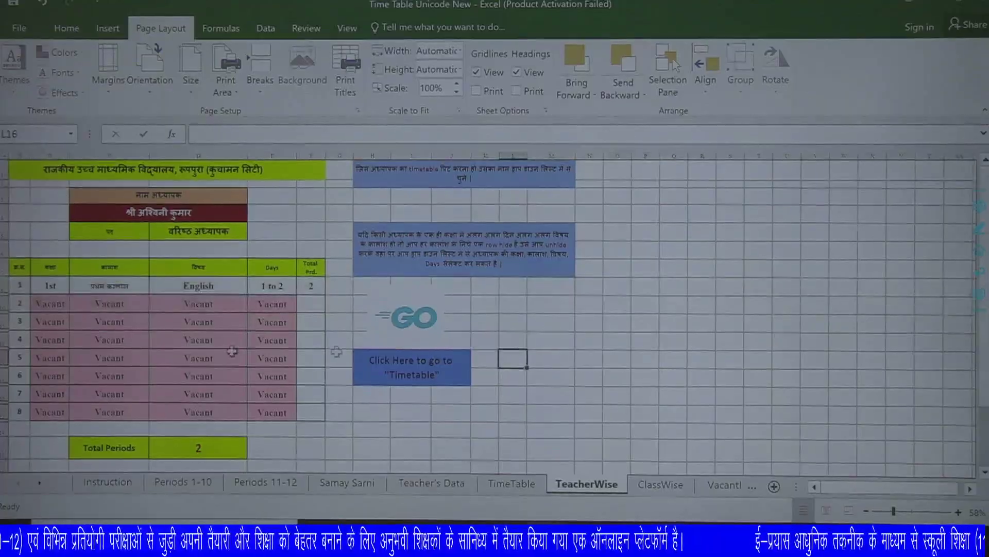
Unprotect the TeacherWise sheet from the Review tab by entering the sheet password.
click(306, 28)
click(448, 93)
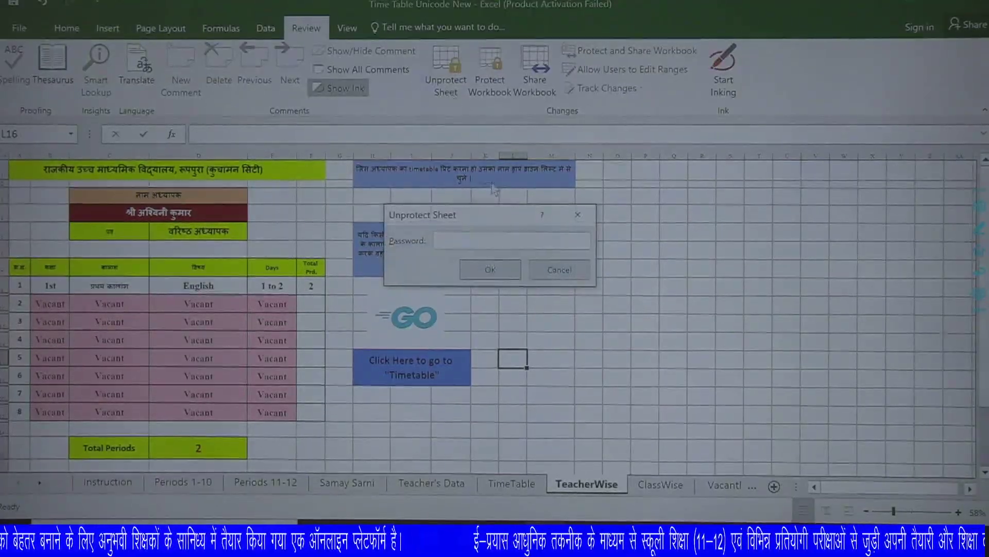
text(1234567)
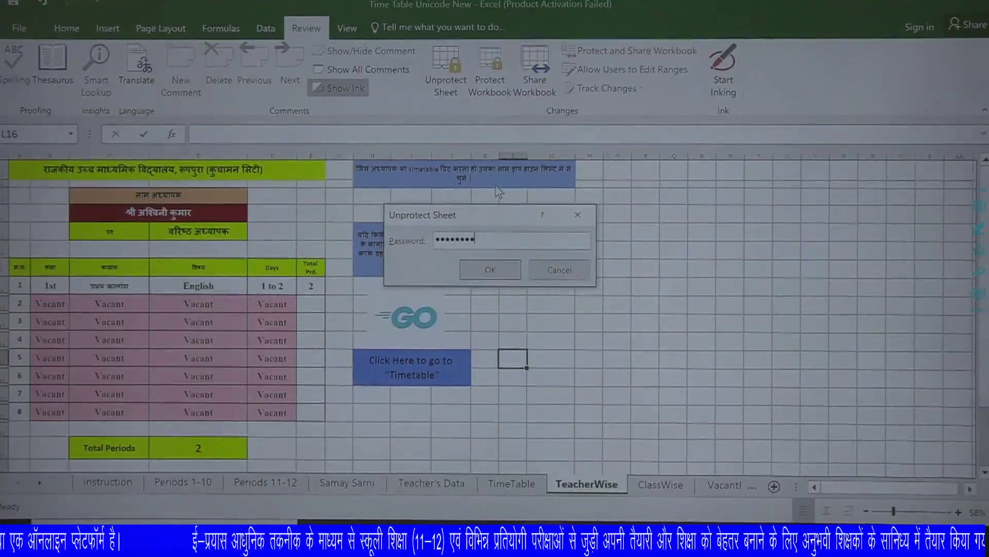
text(8)
key(Return)
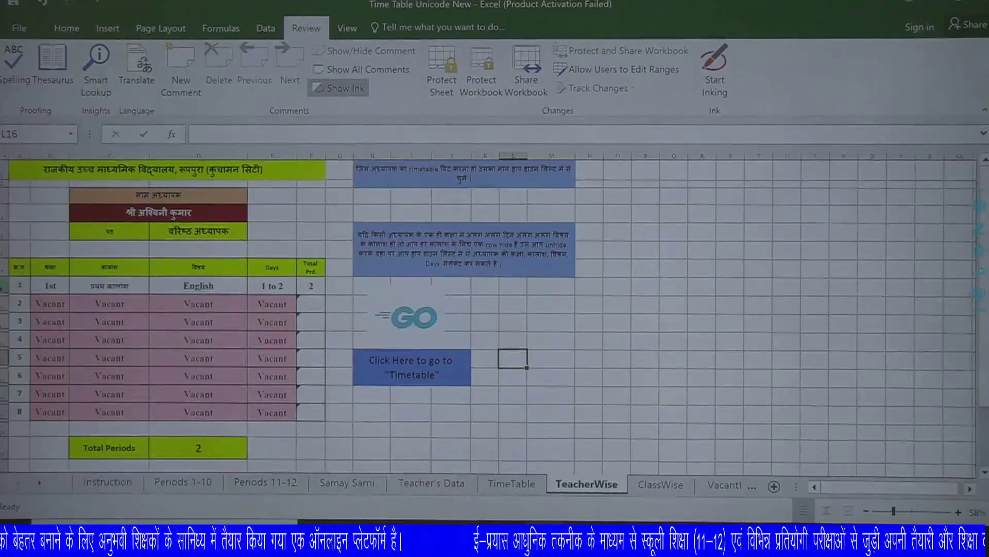
Unhide the hidden row below row 1 and give it Biology as the subject.
drag(4, 286, 10, 311)
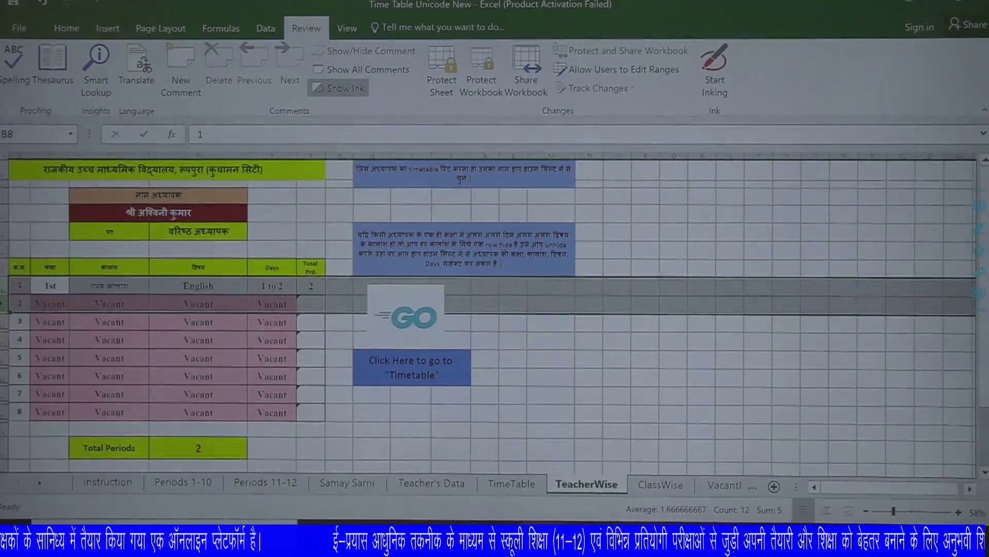
right_click(8, 309)
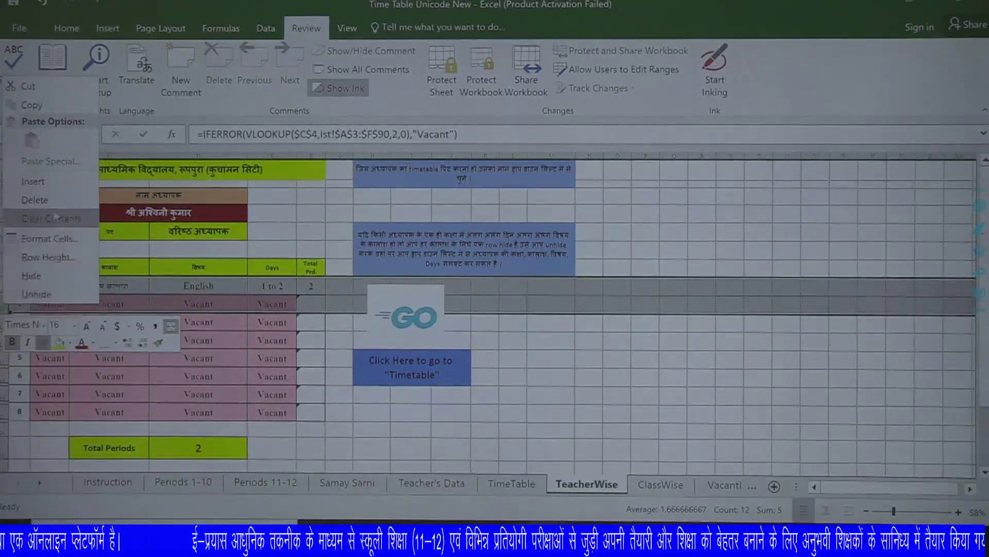
click(46, 294)
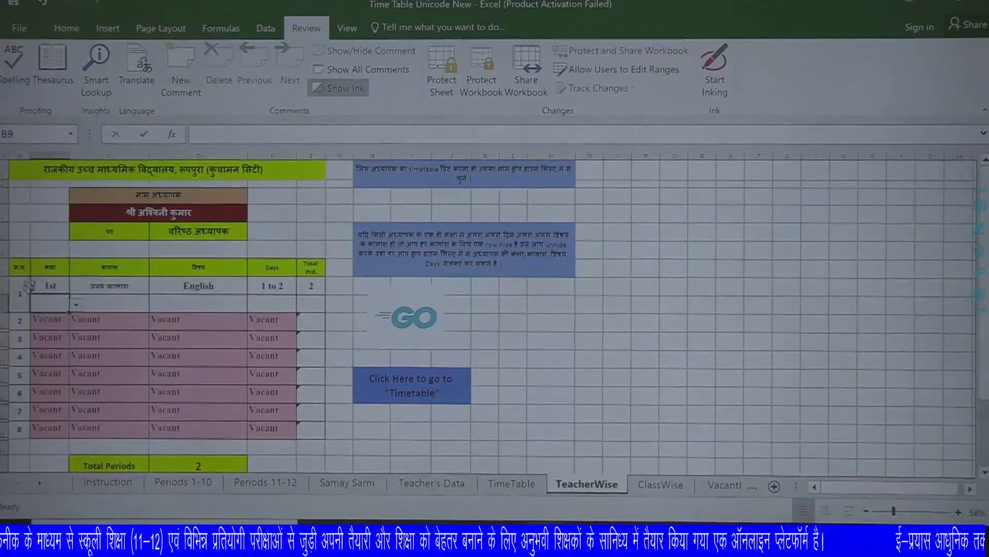
click(76, 304)
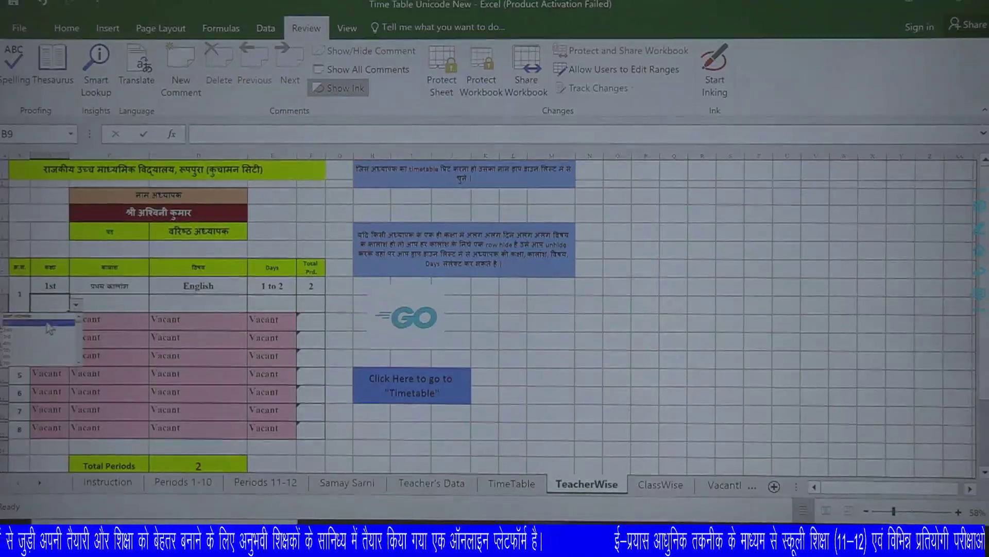
click(155, 304)
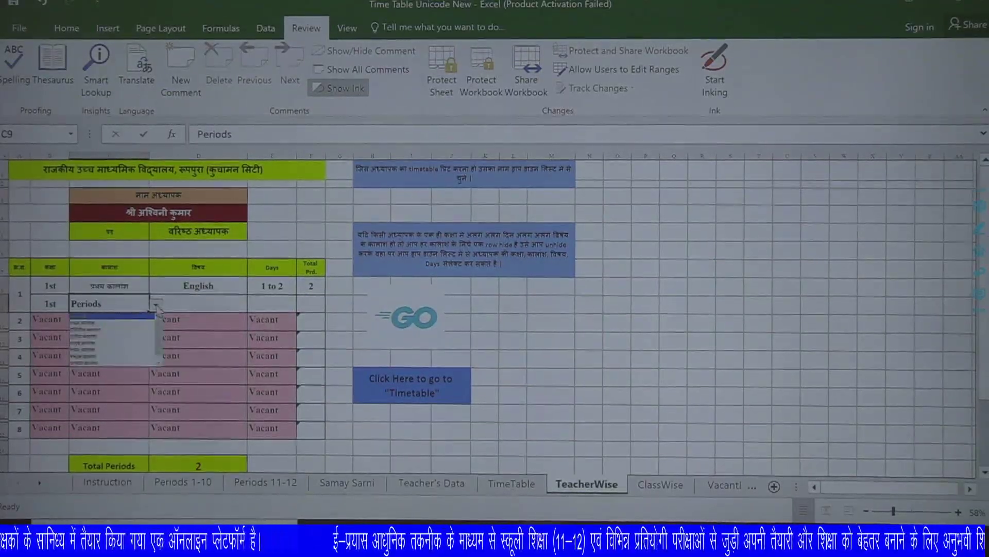
click(244, 307)
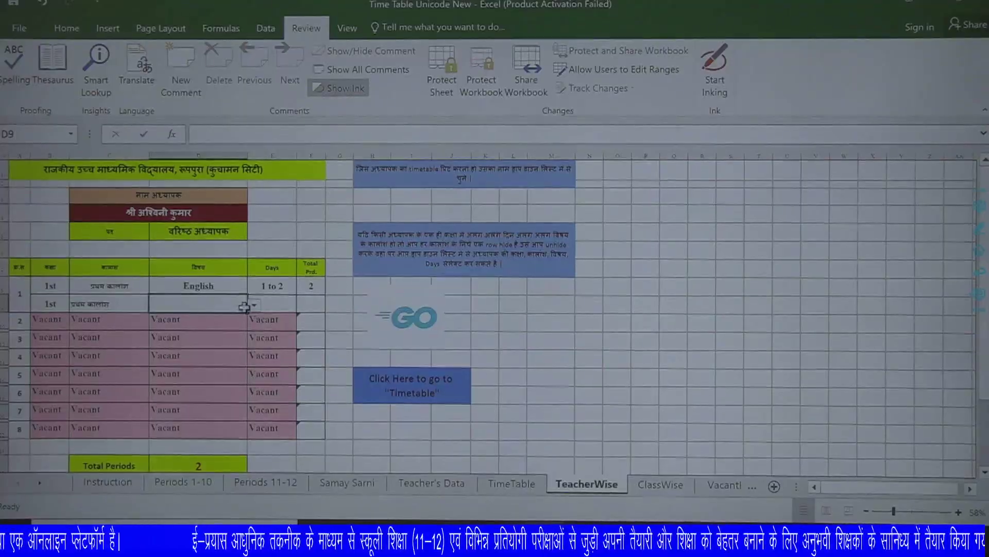
click(254, 306)
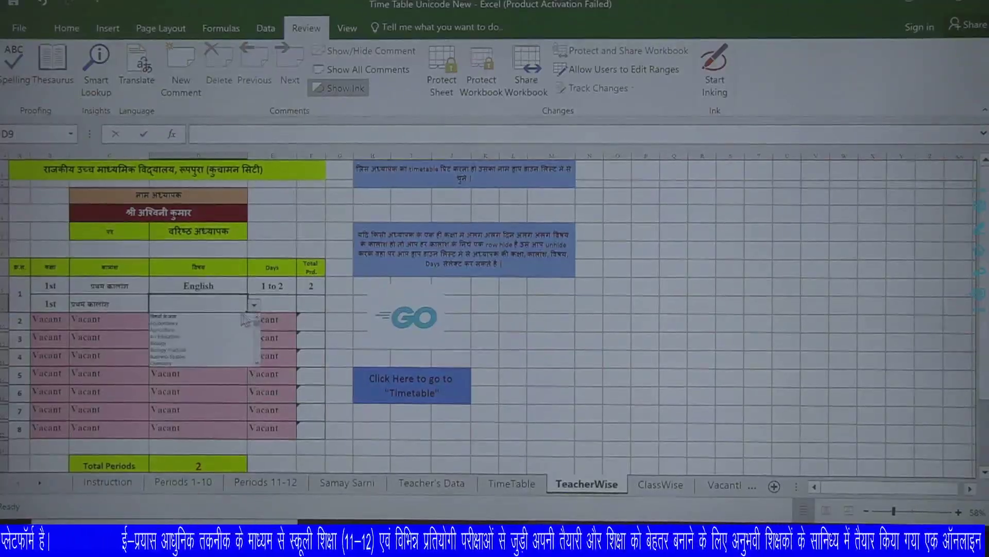
click(171, 344)
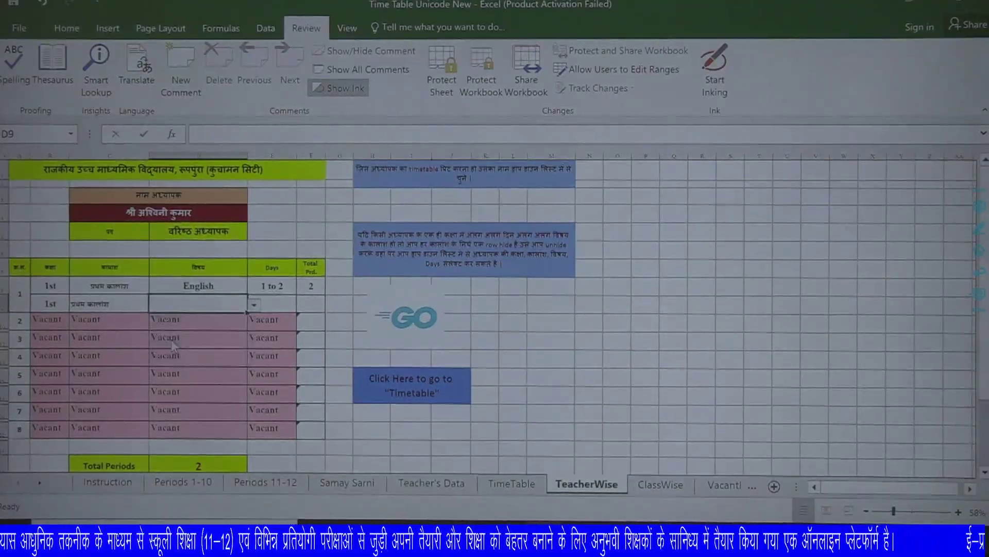
Set the new Biology row's days to 3 to 4 and check the Total Periods formula.
click(290, 307)
click(303, 305)
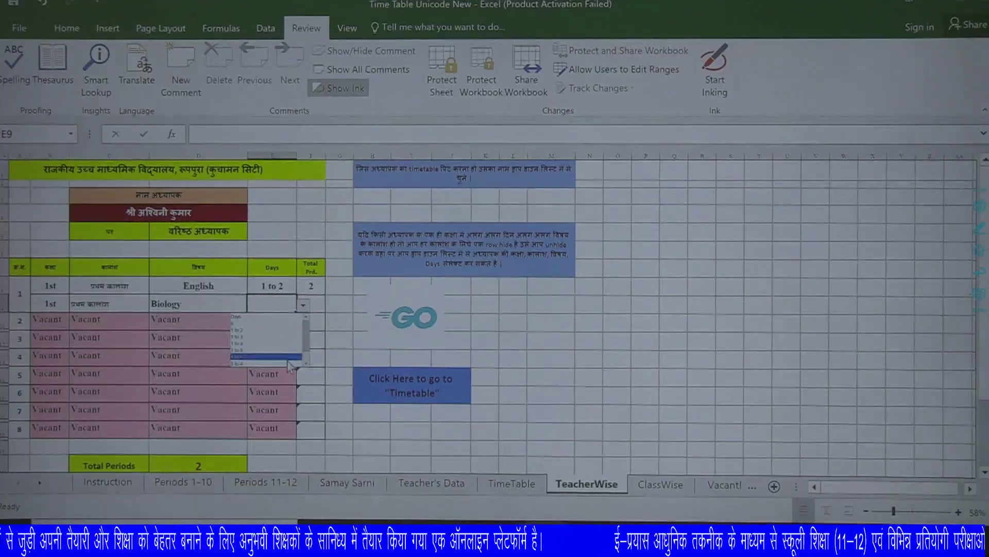
scroll(268, 340, down, 3)
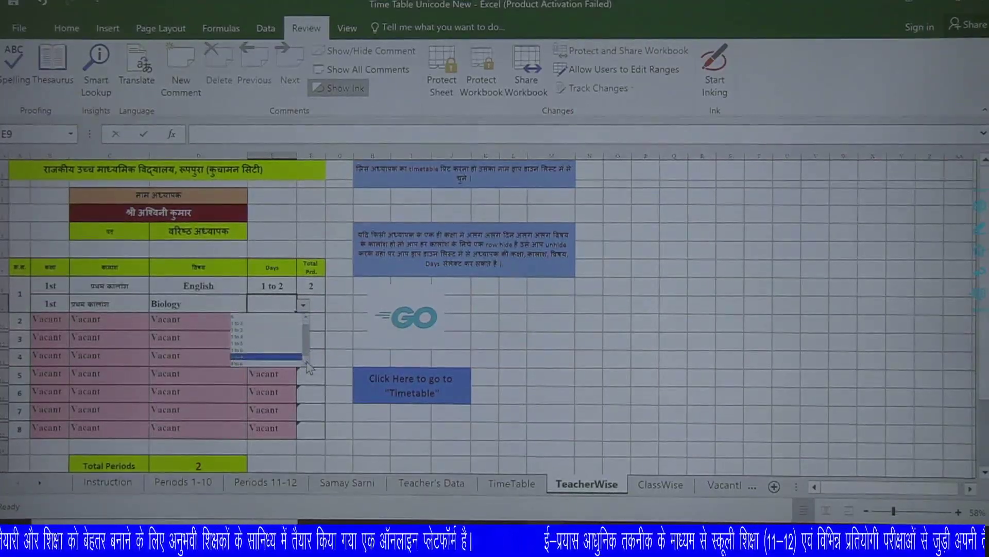
click(252, 356)
click(315, 322)
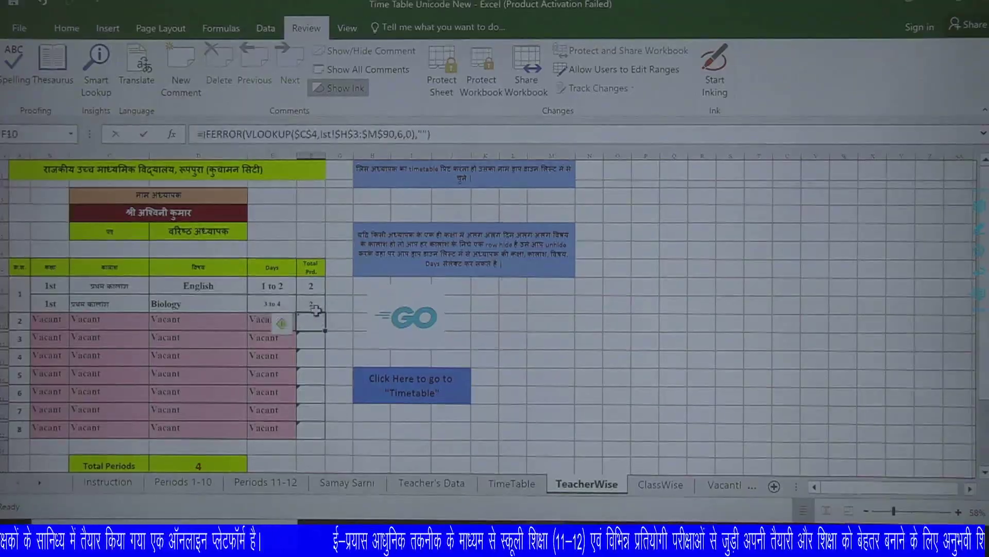
scroll(203, 422, down, 1)
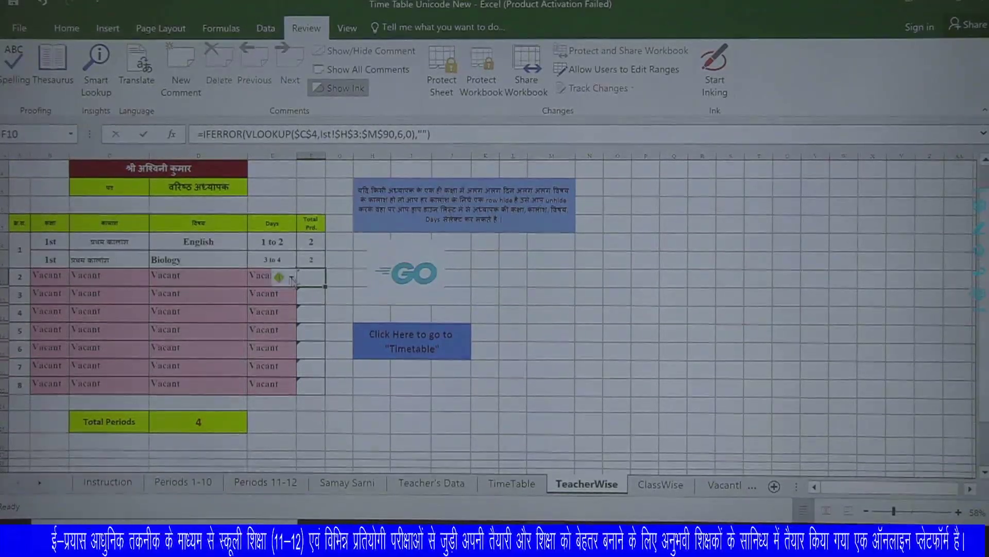
mouse_move(285, 282)
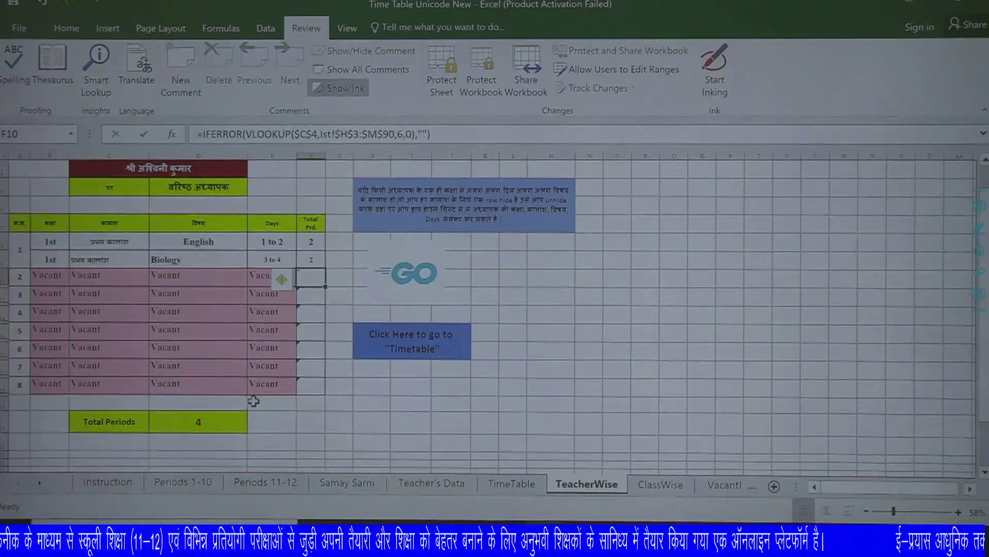
Undo the Biology entry and the unhidden row, restoring Total Periods to 2.
key(ctrl+z)
key(ctrl+z)
key(ctrl+z)
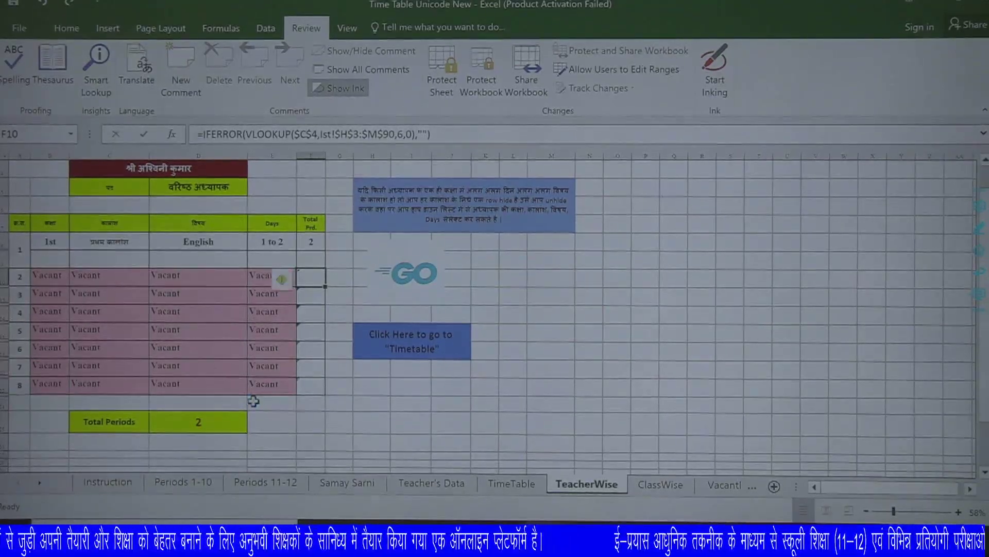
key(ctrl+z)
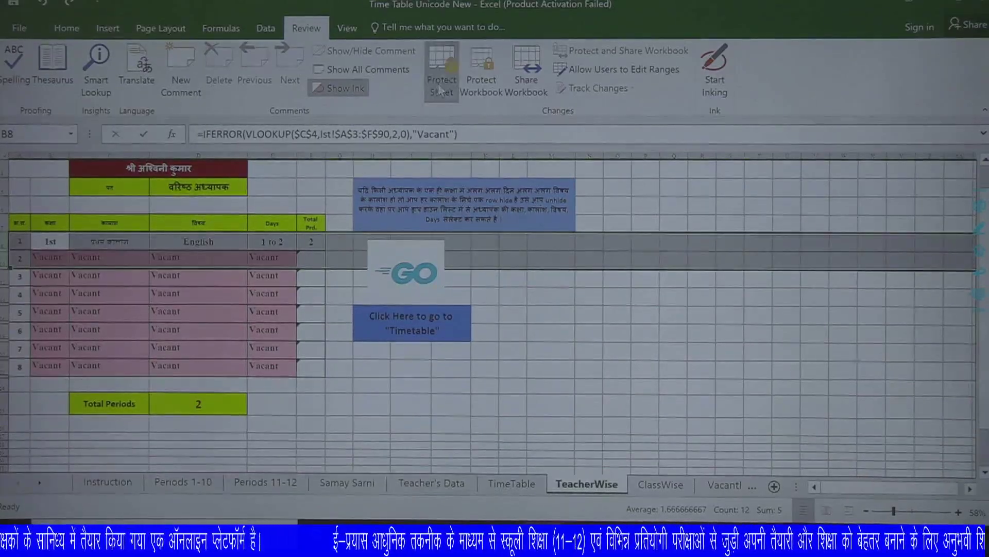
click(673, 351)
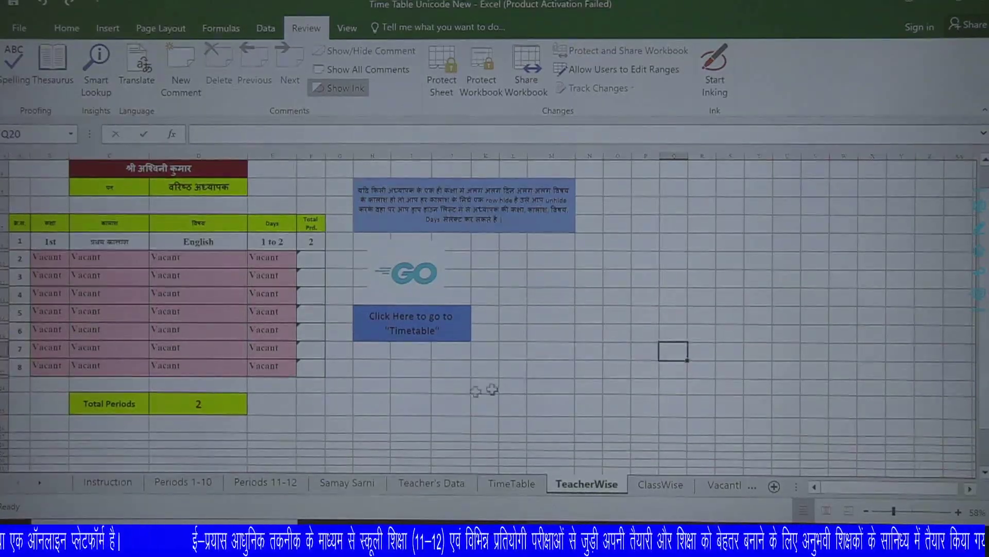
Switch to ClassWise, scroll to the top, and select cell E3 showing class 1st.
click(661, 485)
scroll(196, 312, up, 1)
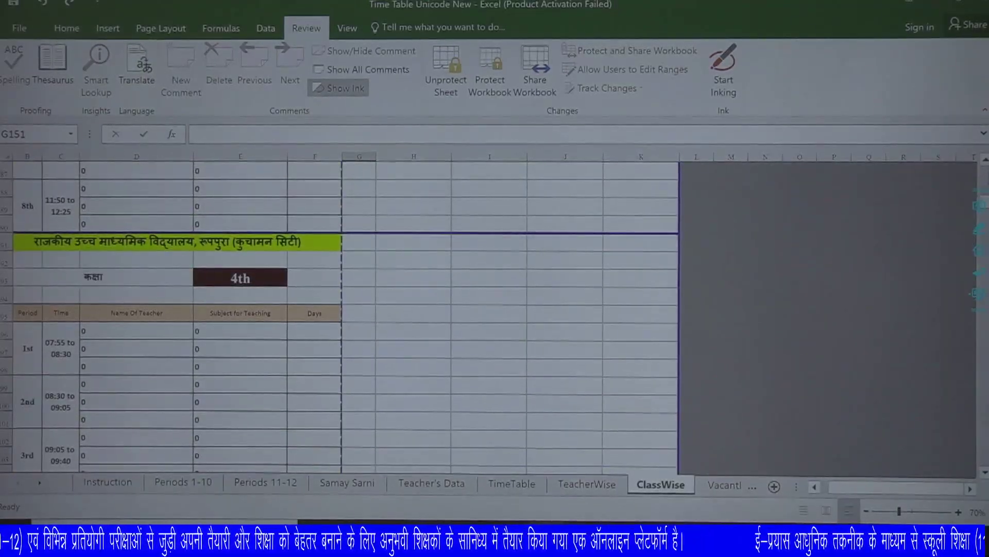
scroll(646, 304, up, 5)
scroll(645, 304, up, 10)
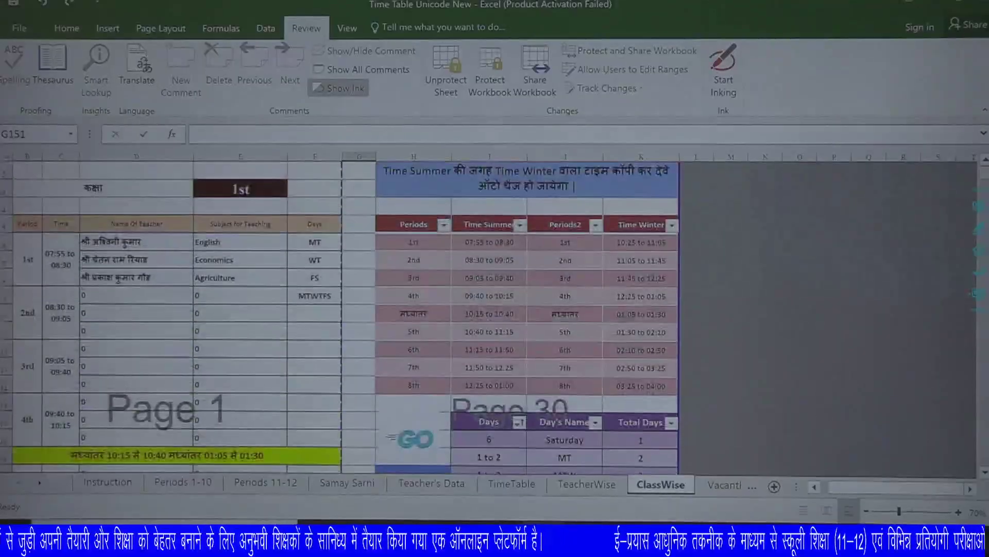
scroll(828, 230, up, 1)
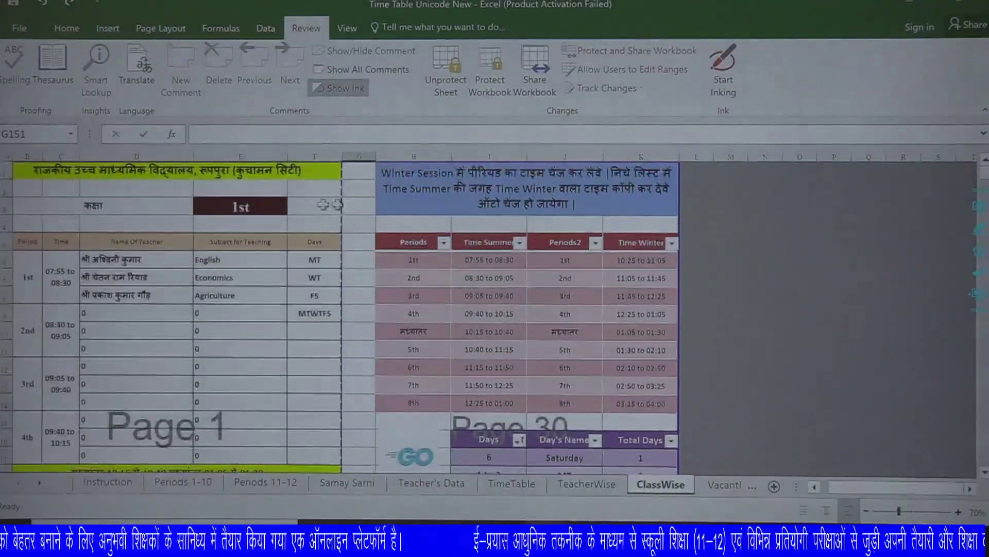
click(268, 207)
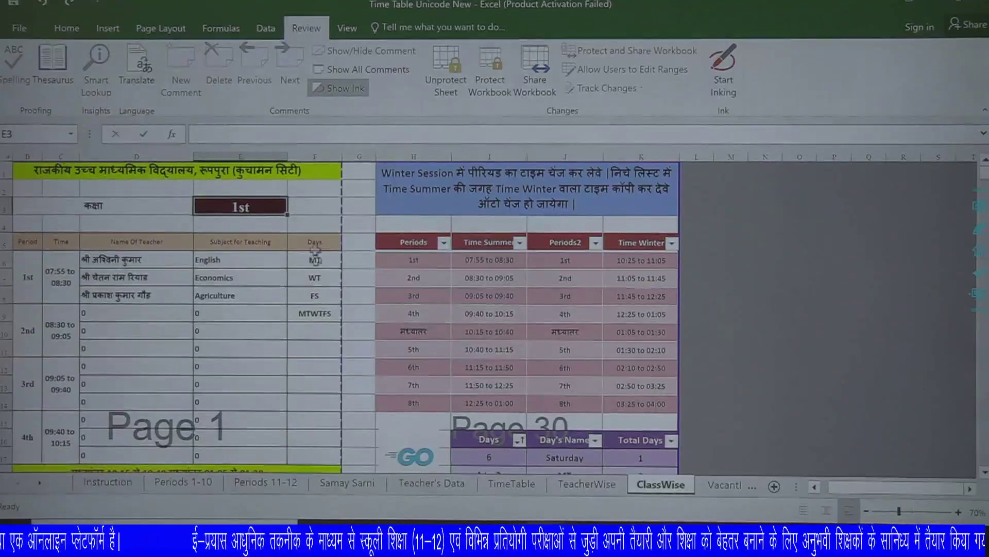
click(19, 28)
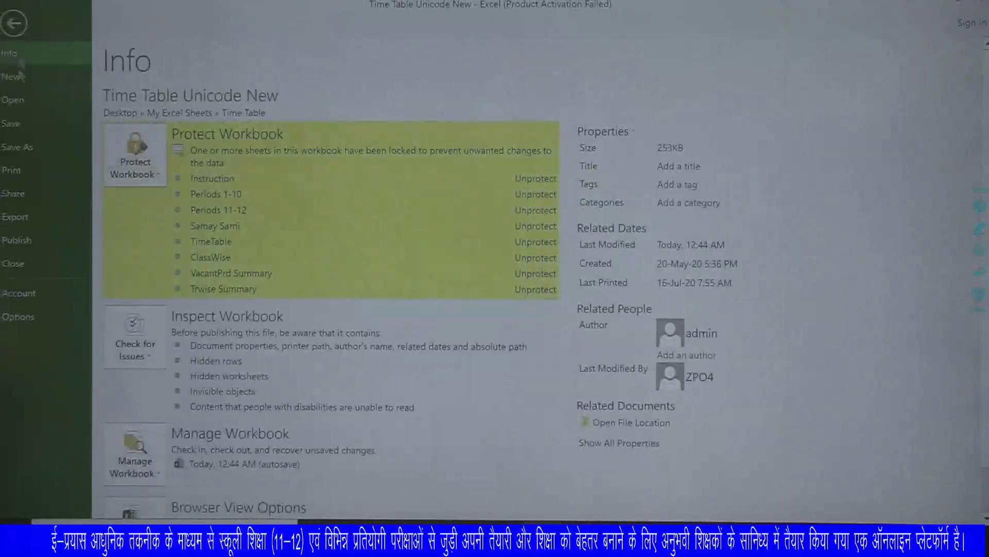
click(14, 170)
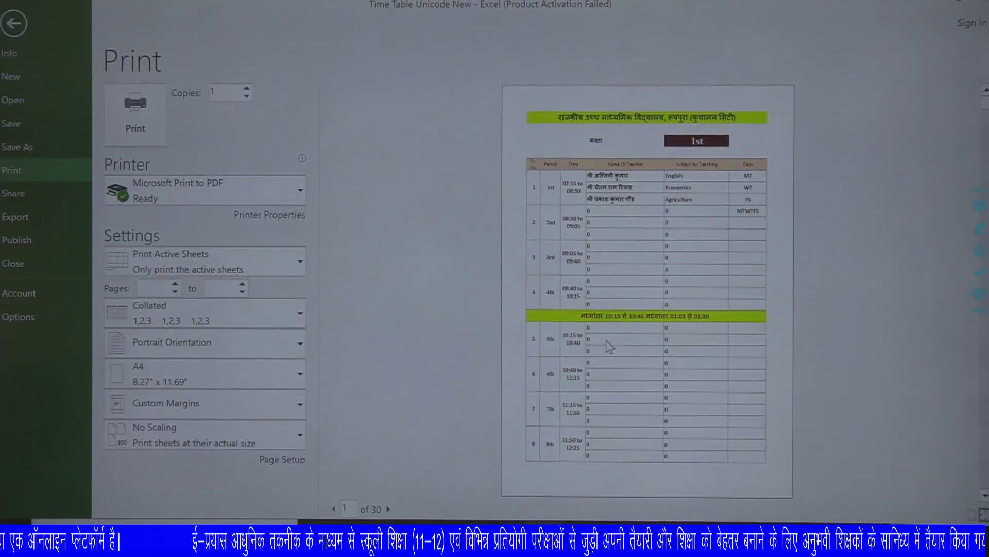
key(Escape)
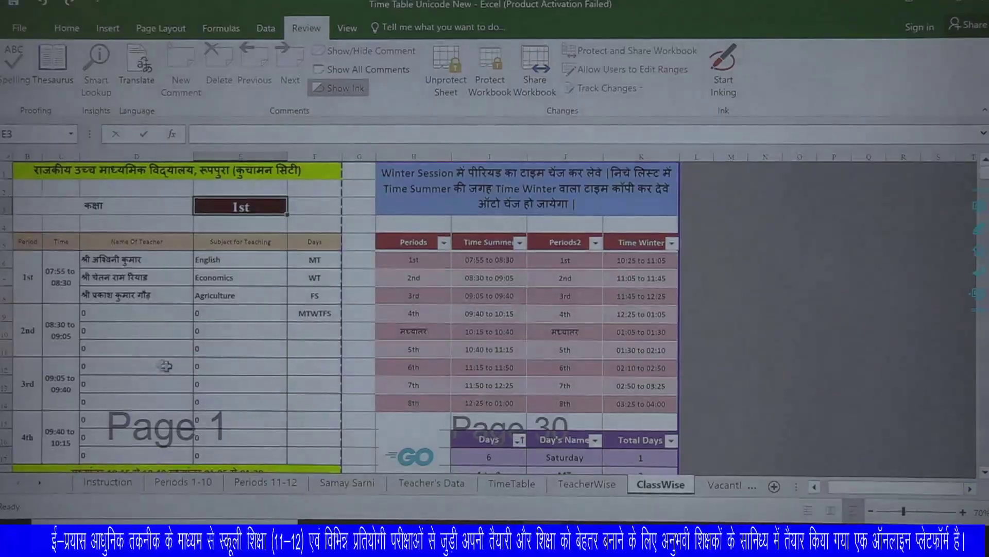
Copy the Time Winter times K6:K14 and mark Time Summer I6:I14 as the destination.
click(101, 331)
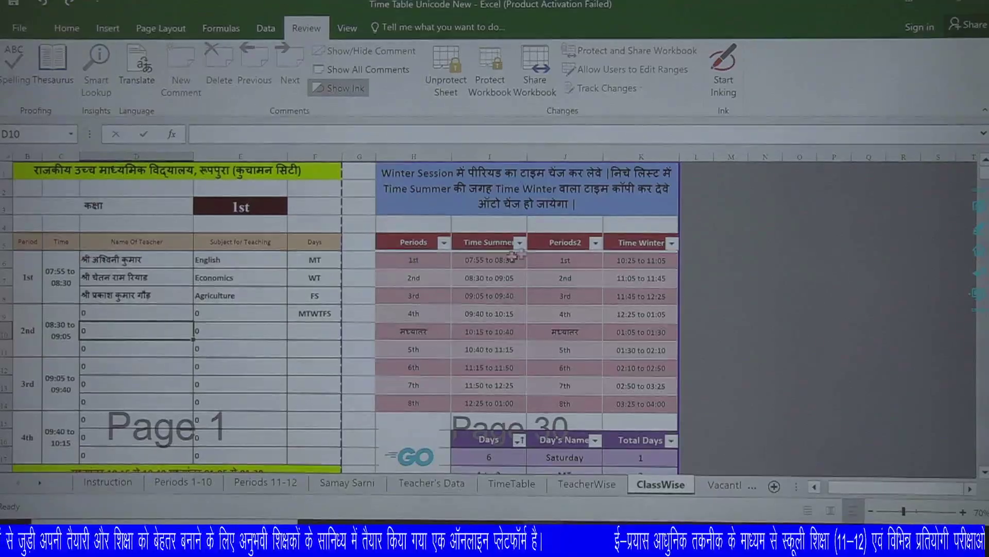
click(61, 273)
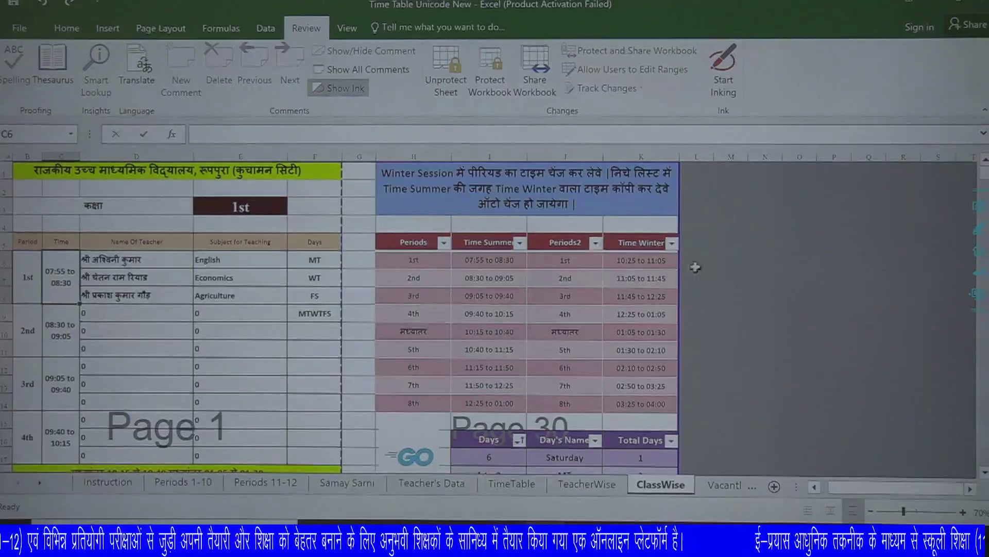
drag(645, 258, 648, 364)
drag(647, 399, 647, 402)
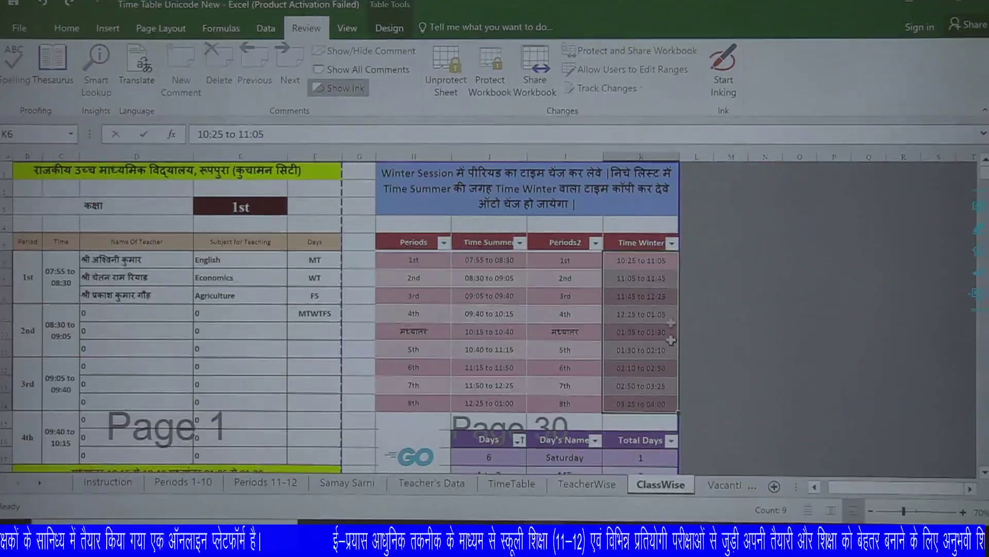
drag(659, 399, 659, 401)
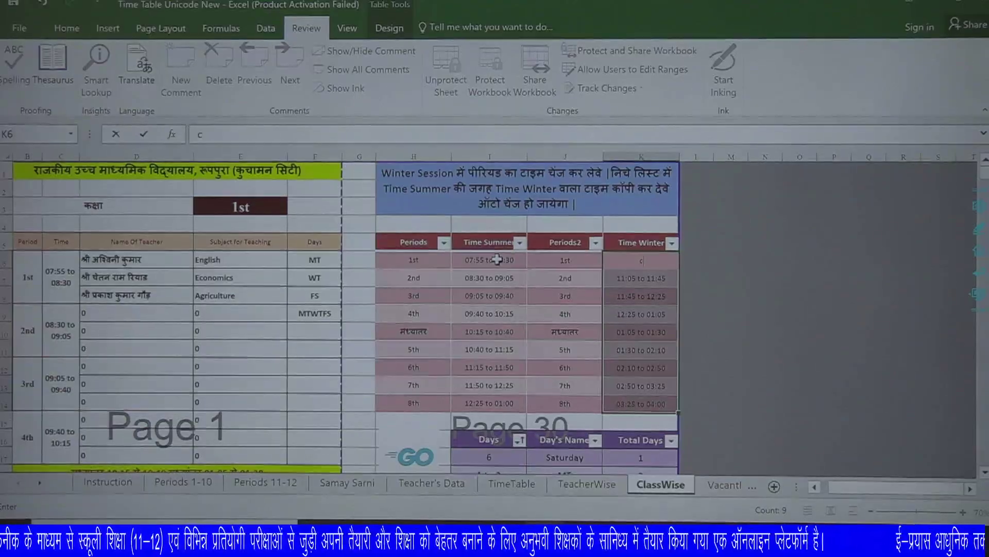
key(Escape)
key(ctrl+c)
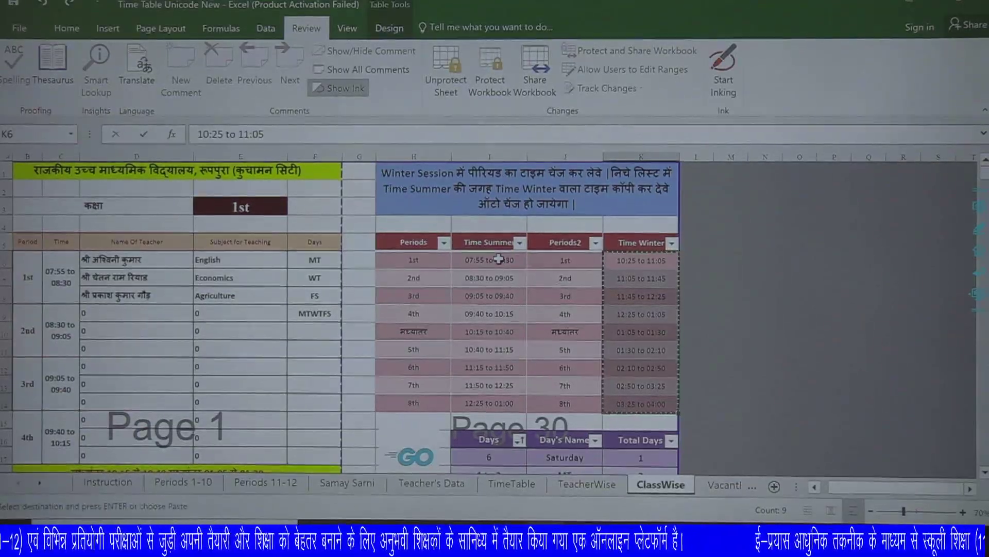
key(ctrl+v)
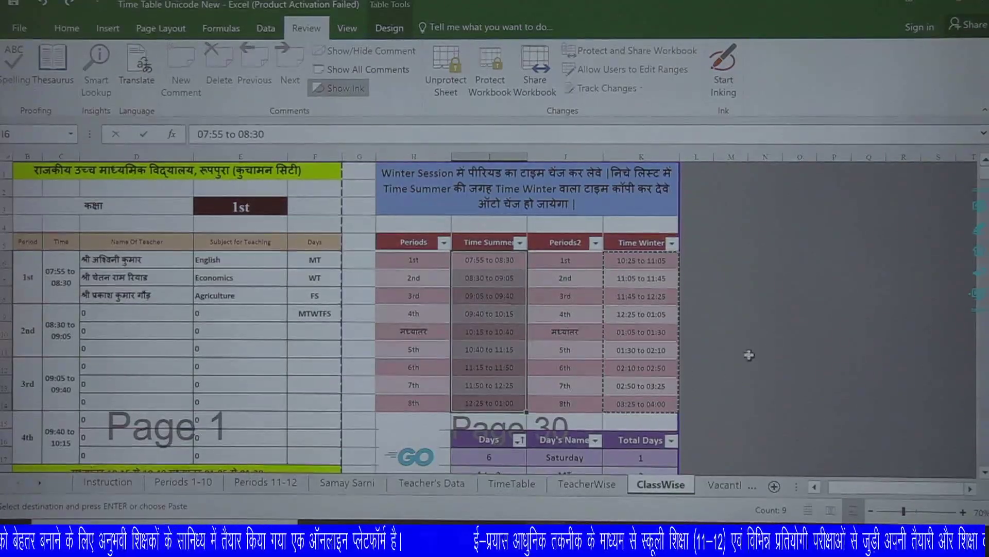
Click around the empty cells beside the table, then switch to VacantPrd Summary.
click(748, 349)
double_click(712, 312)
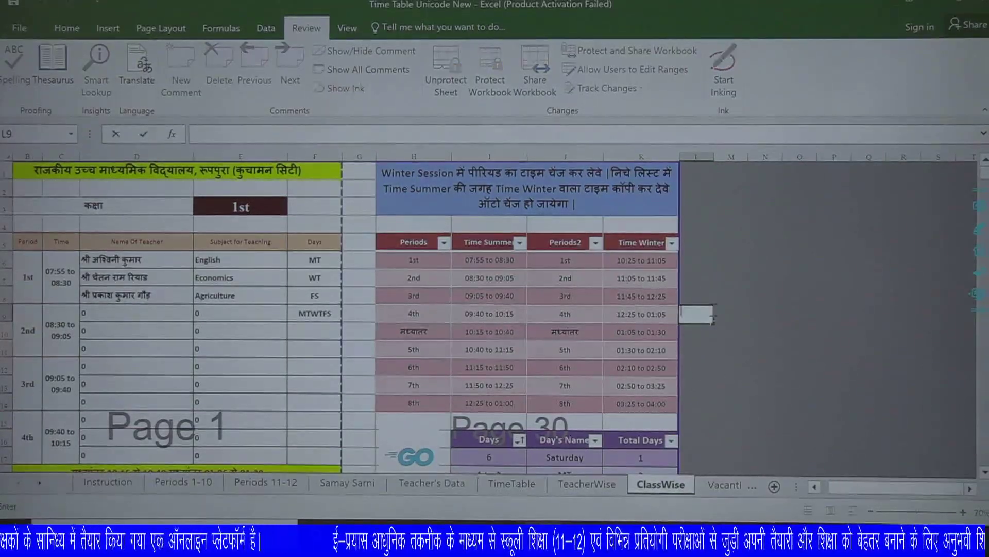
key(Escape)
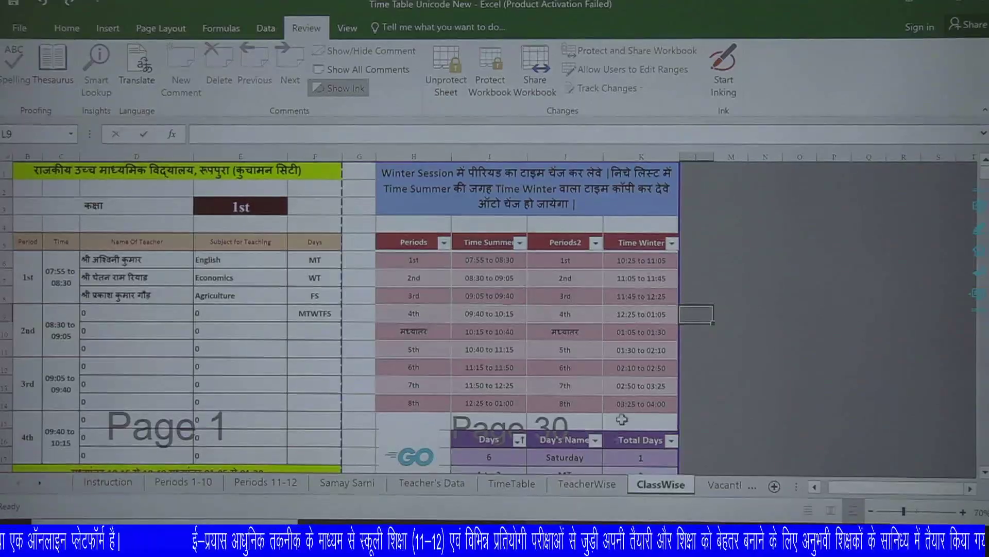
scroll(406, 385, down, 4)
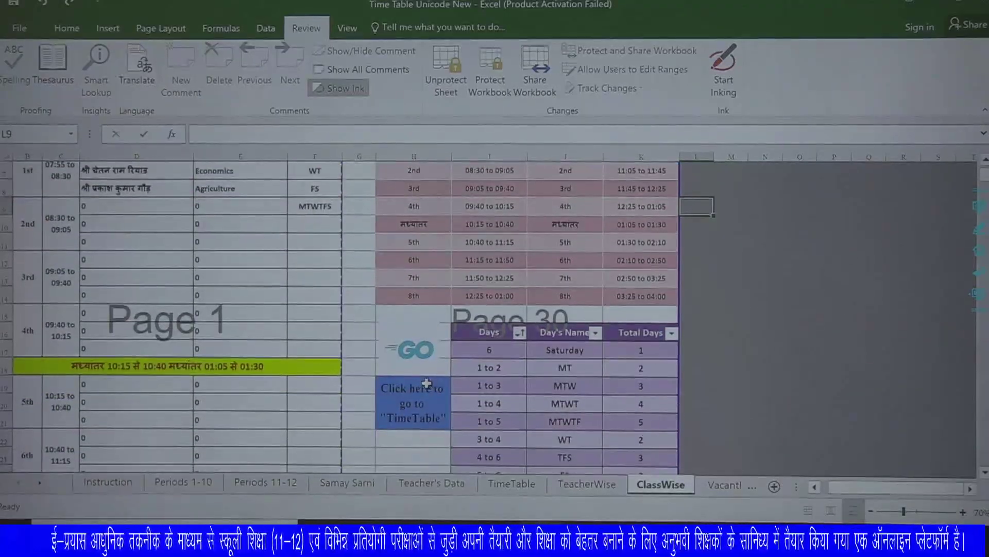
scroll(433, 396, up, 4)
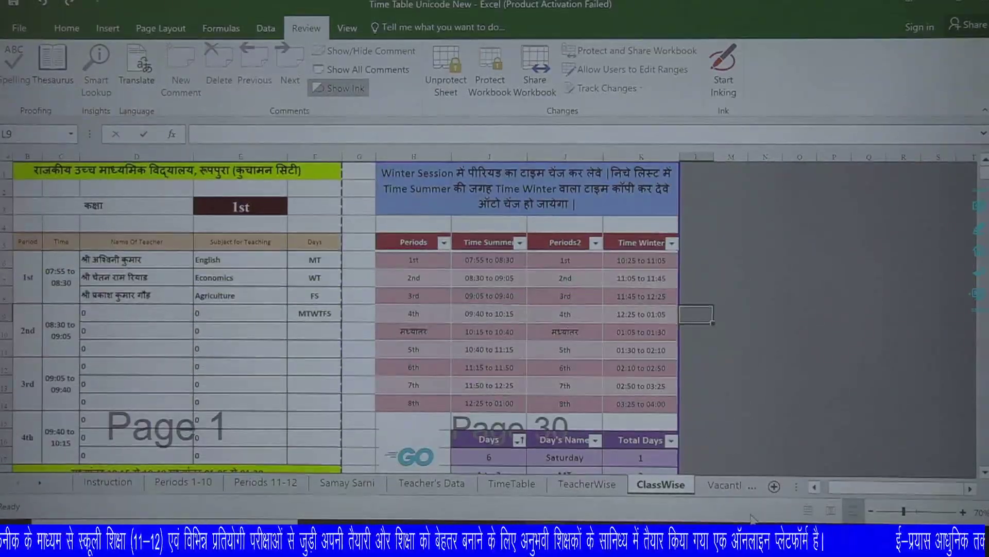
click(724, 484)
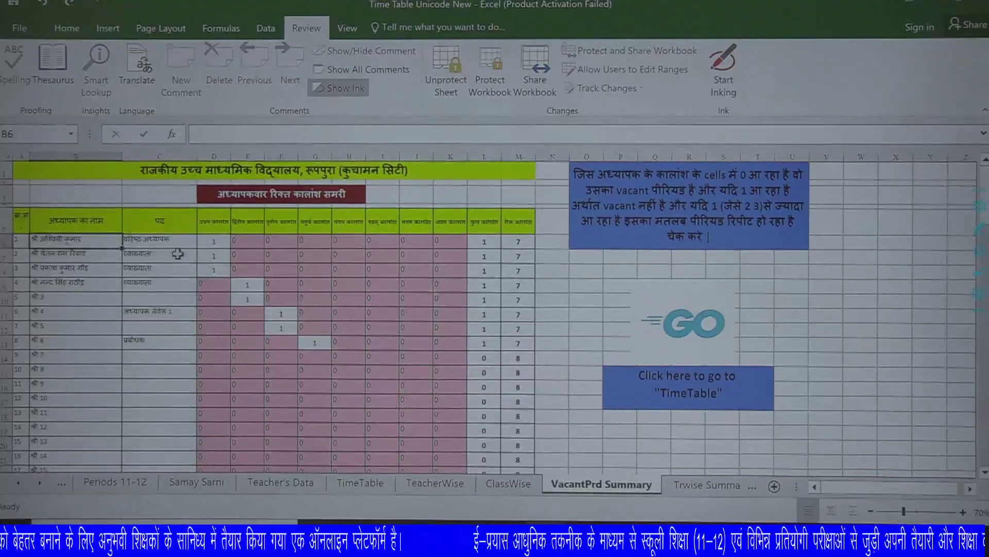
Inspect the first teacher's period values and vacant-period total in row 6, then return to TimeTable.
click(222, 241)
click(262, 241)
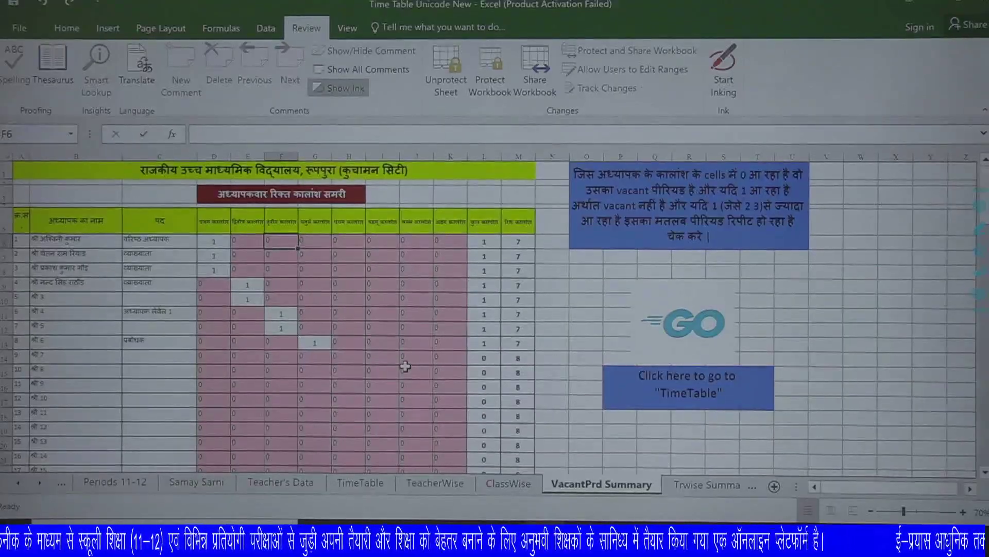
click(491, 240)
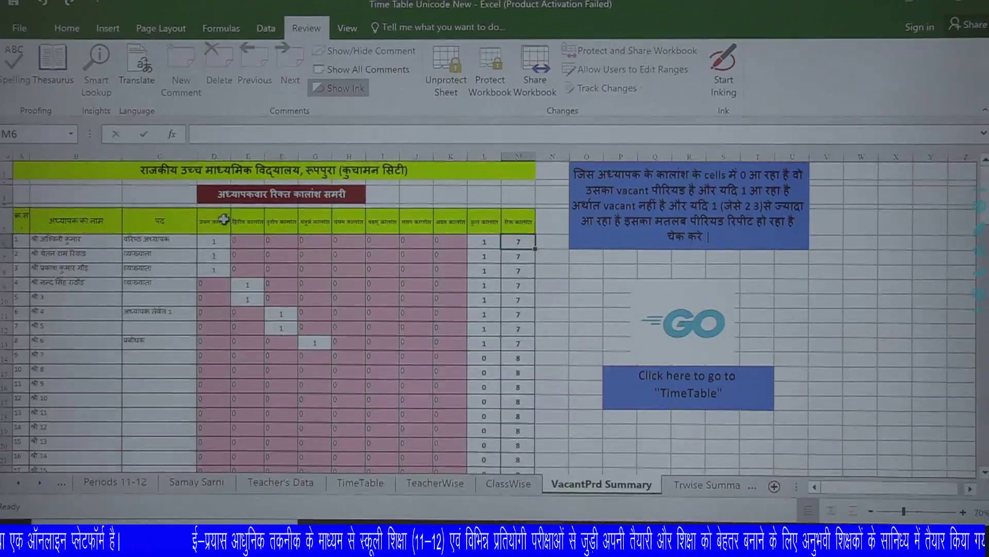
click(250, 241)
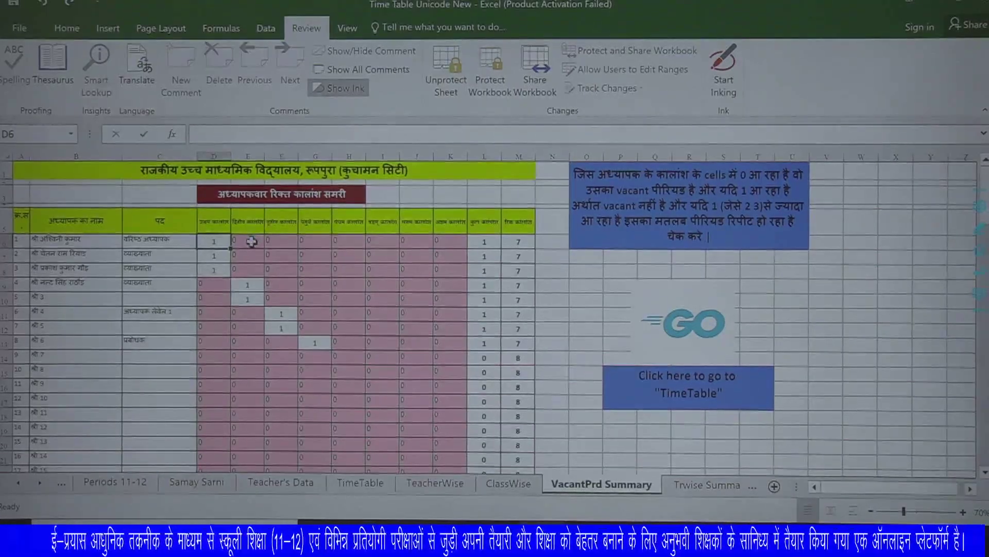
click(376, 242)
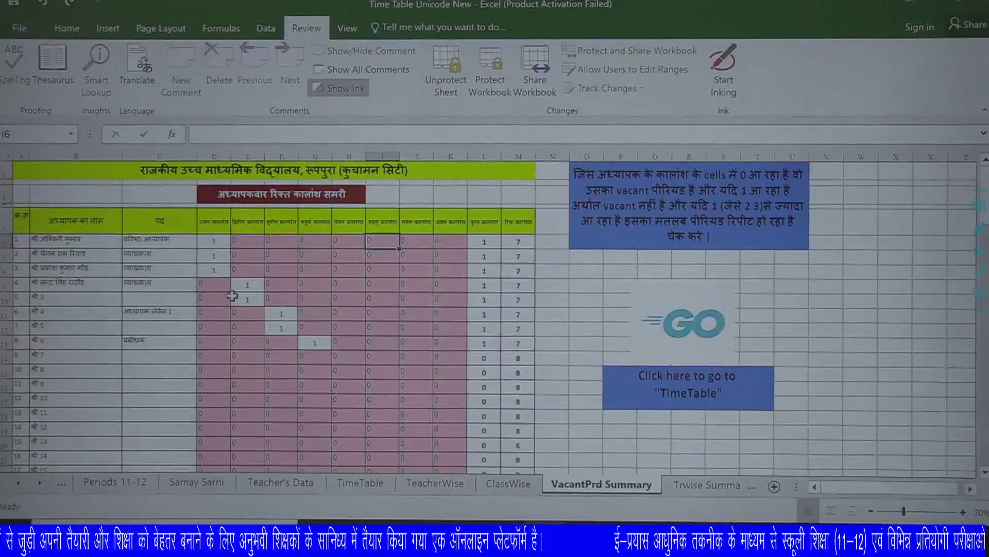
click(361, 482)
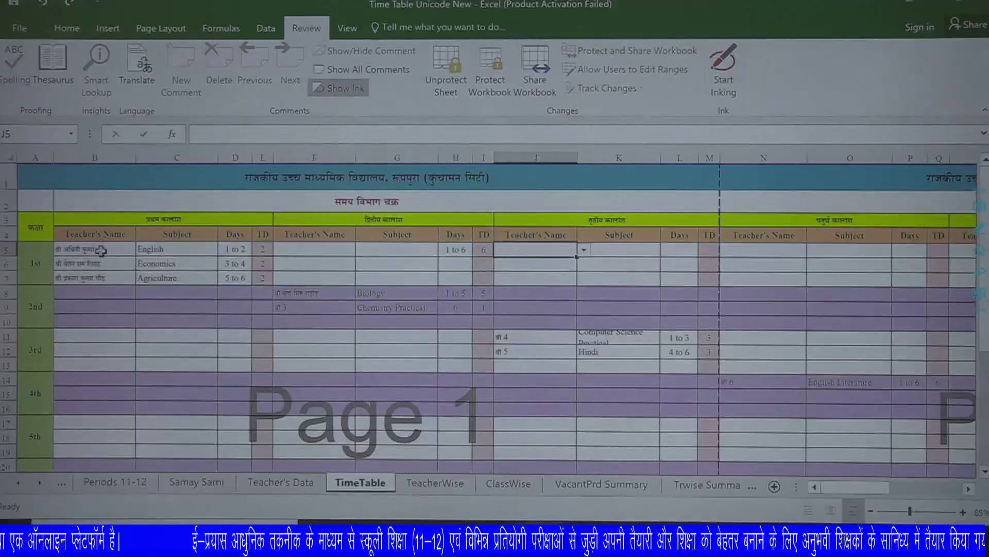
Assign the first teacher to class 2nd's first period with Agriculture as the subject.
click(110, 290)
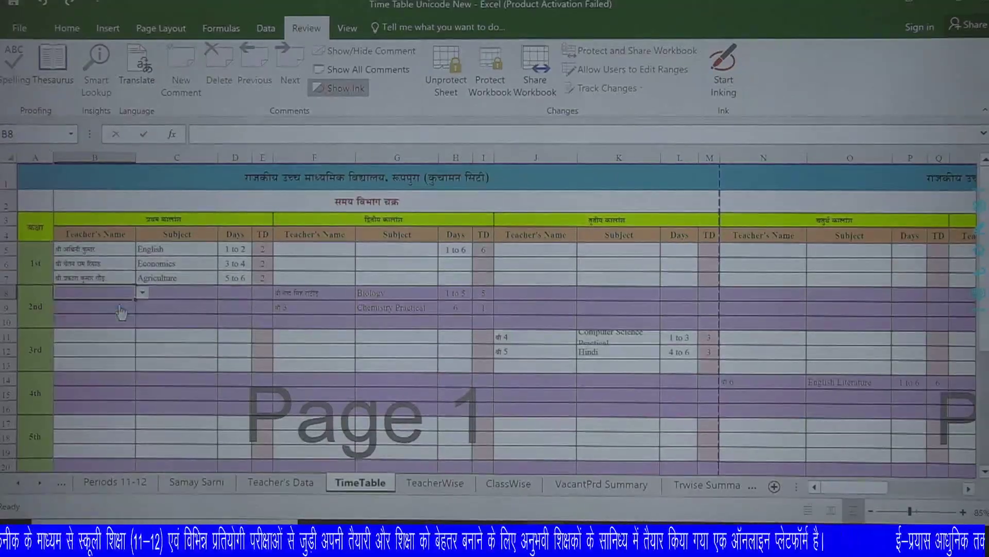
click(121, 308)
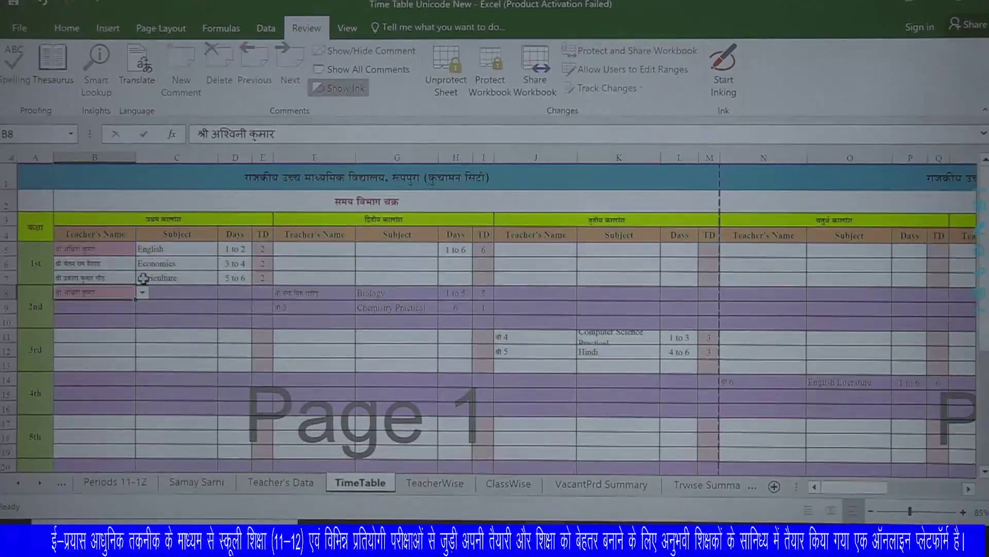
click(190, 292)
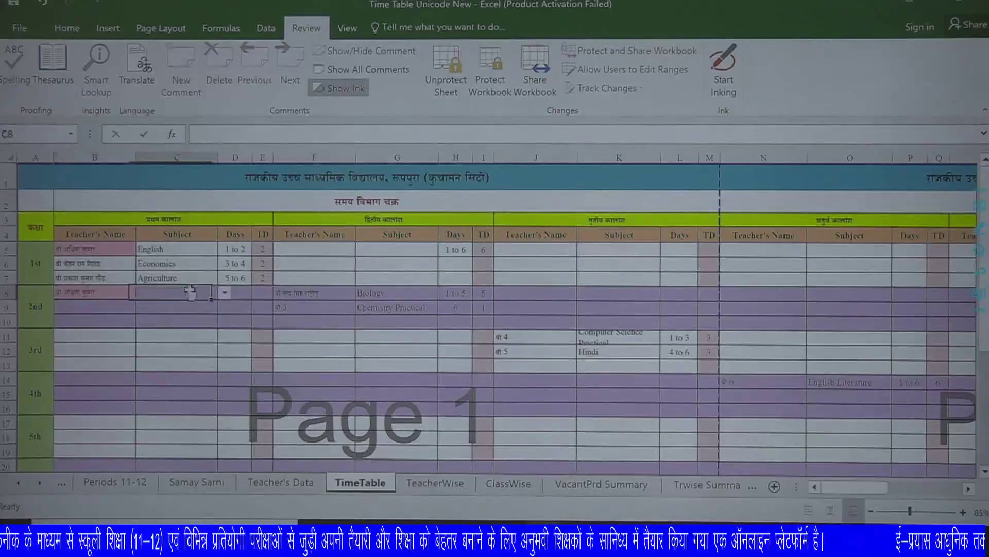
click(224, 293)
click(198, 315)
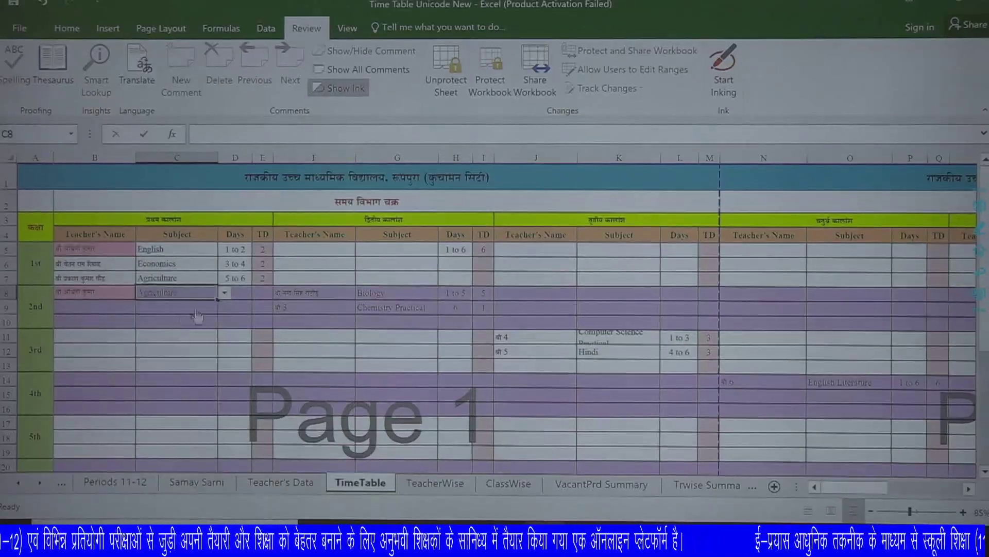
Set cell D8's days to 3 to 4 and reopen the VacantPrd Summary sheet.
click(235, 292)
click(258, 292)
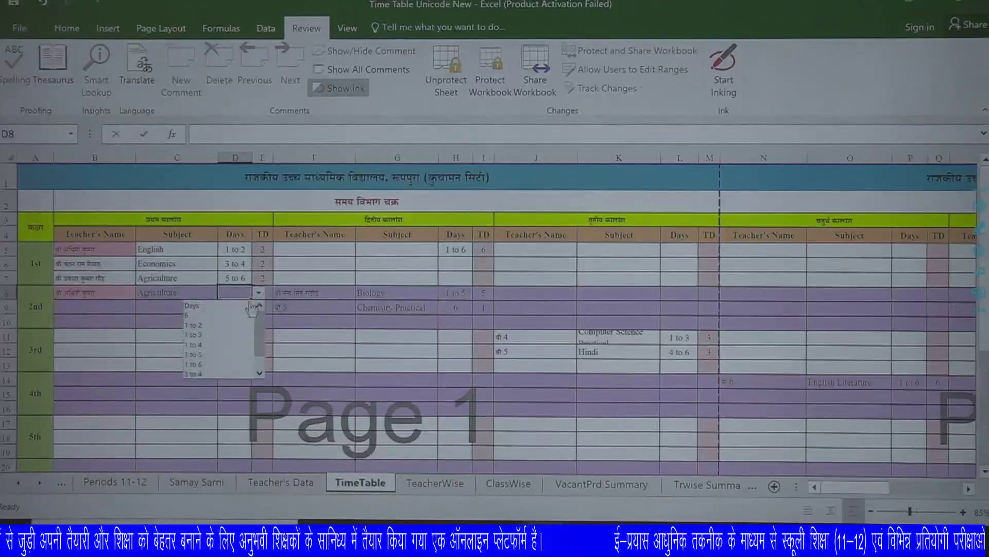
click(229, 375)
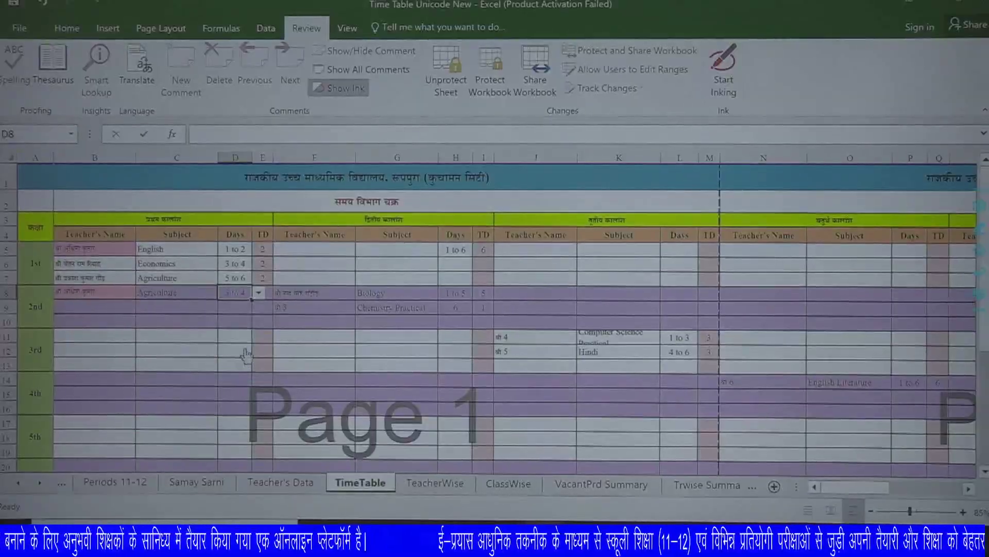
click(147, 306)
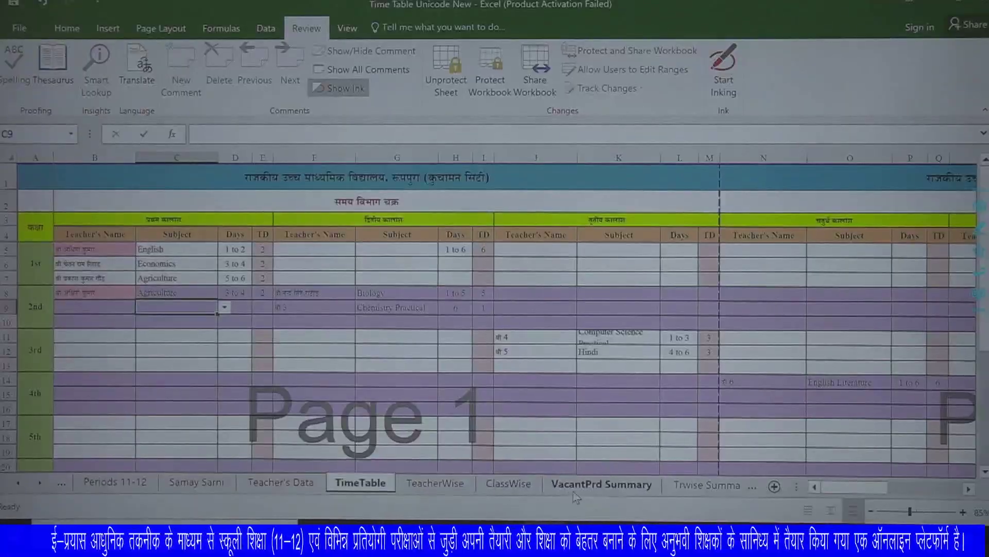
click(595, 487)
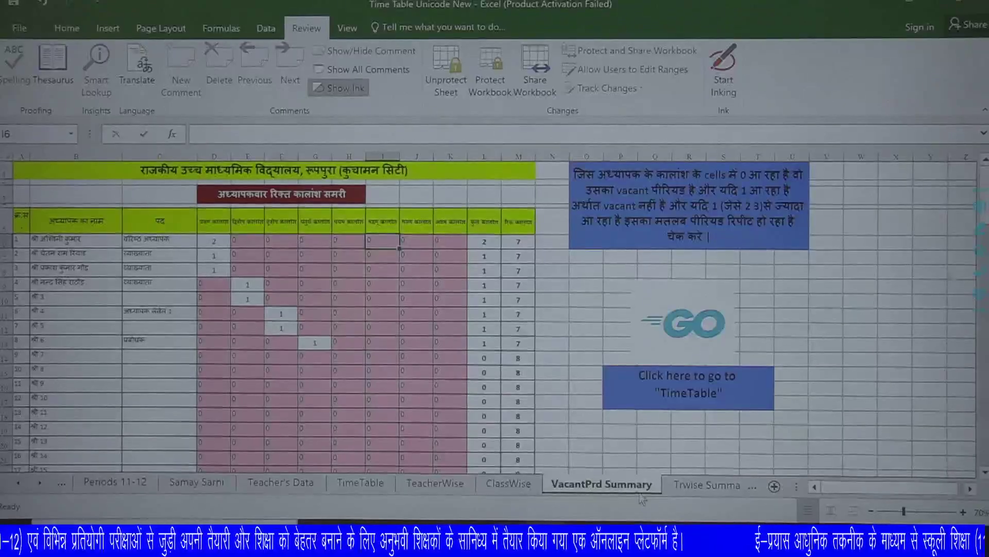
Switch to the Trwise Summary sheet to see each teacher's expected, allotted and remaining periods.
click(691, 484)
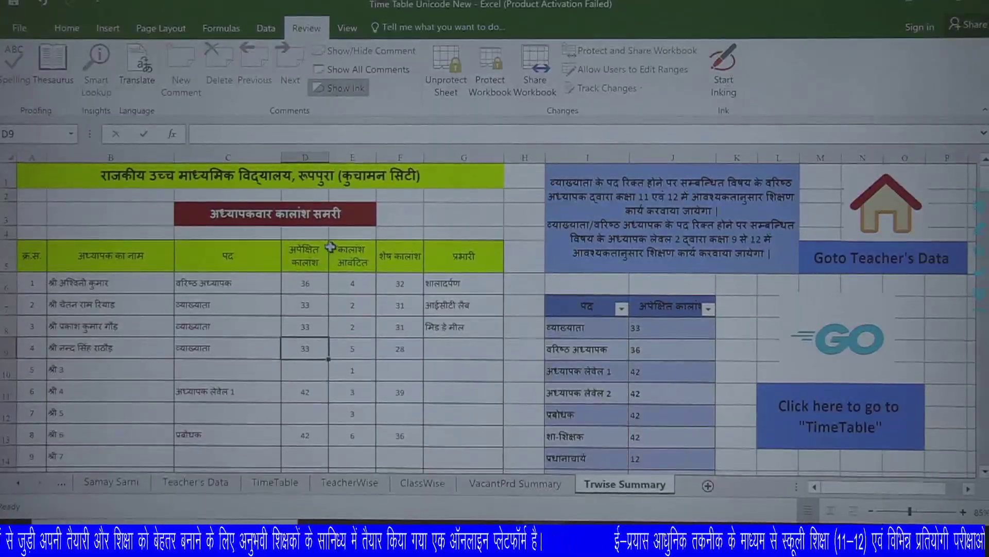
click(205, 291)
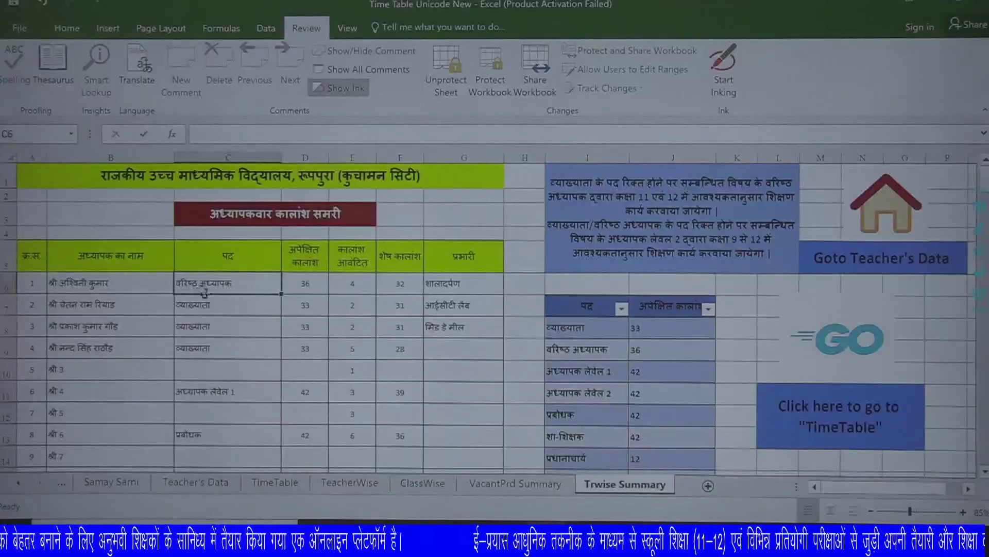
click(314, 284)
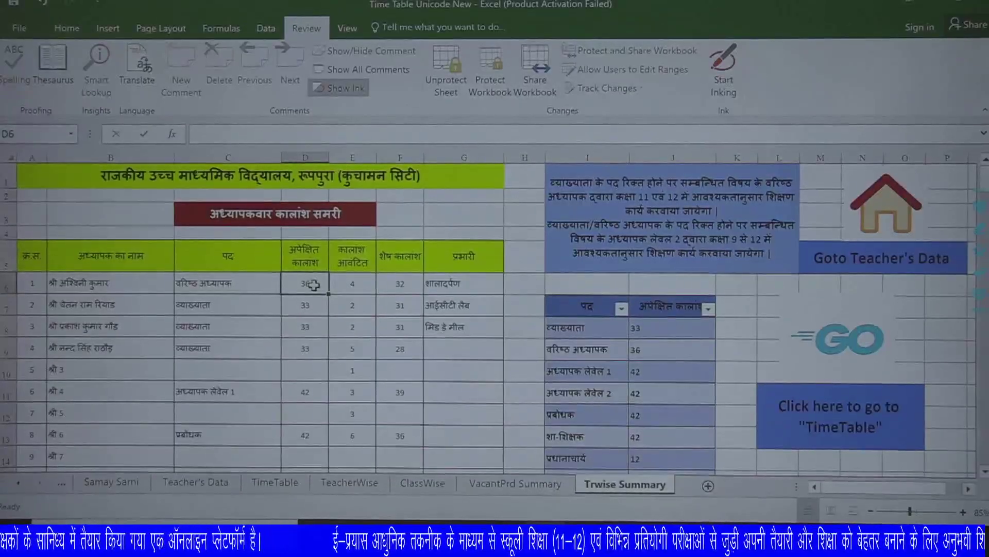
click(227, 305)
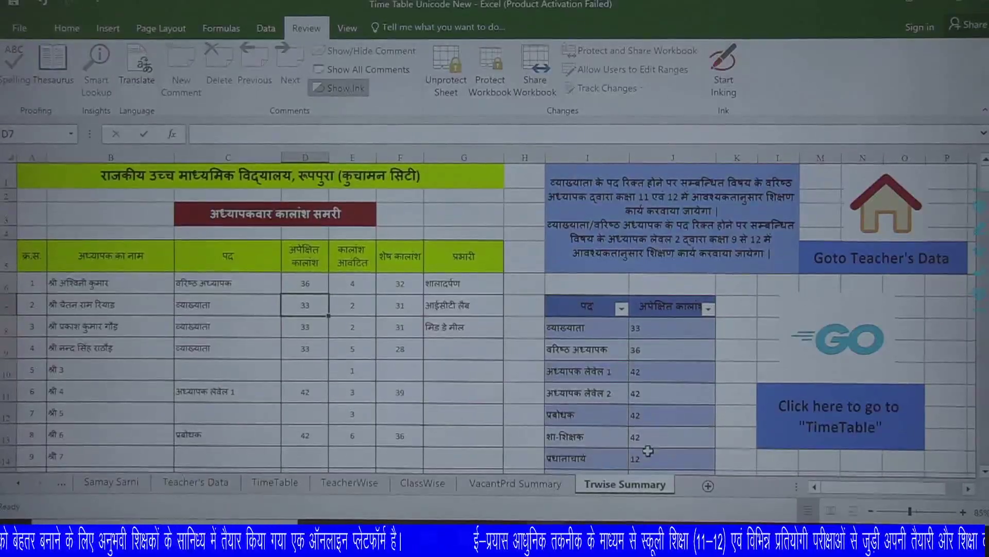
scroll(665, 439, down, 1)
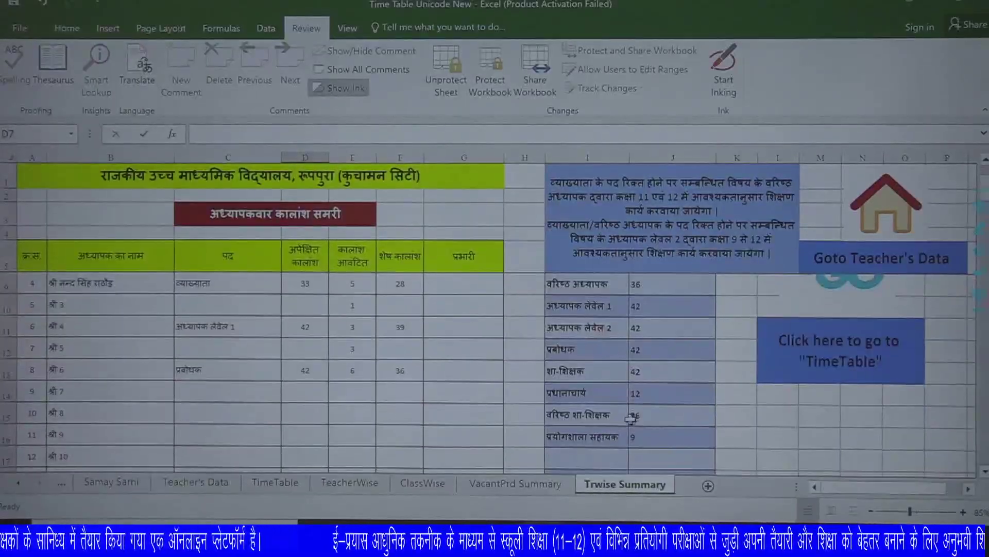
click(663, 418)
click(592, 441)
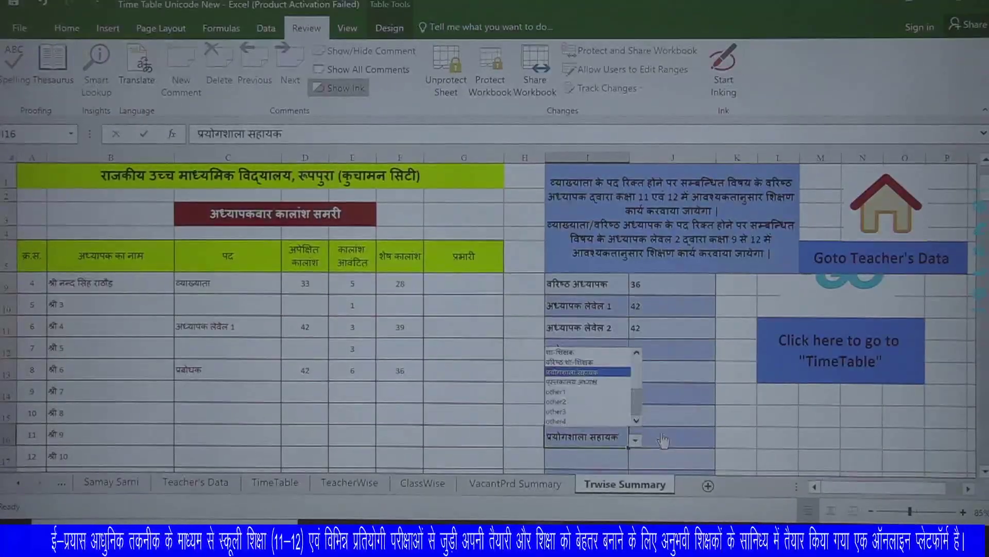
key(Escape)
scroll(654, 407, down, 1)
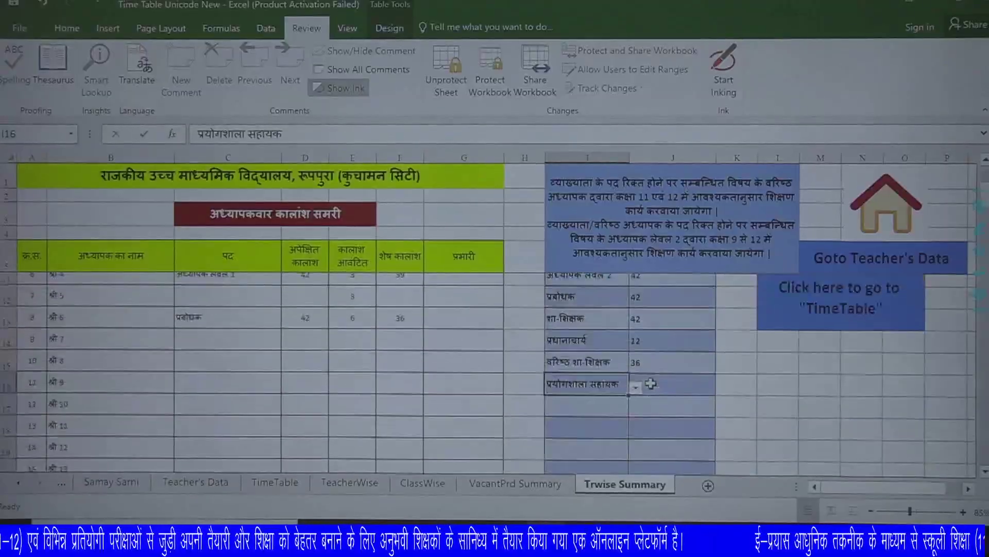
scroll(651, 384, down, 1)
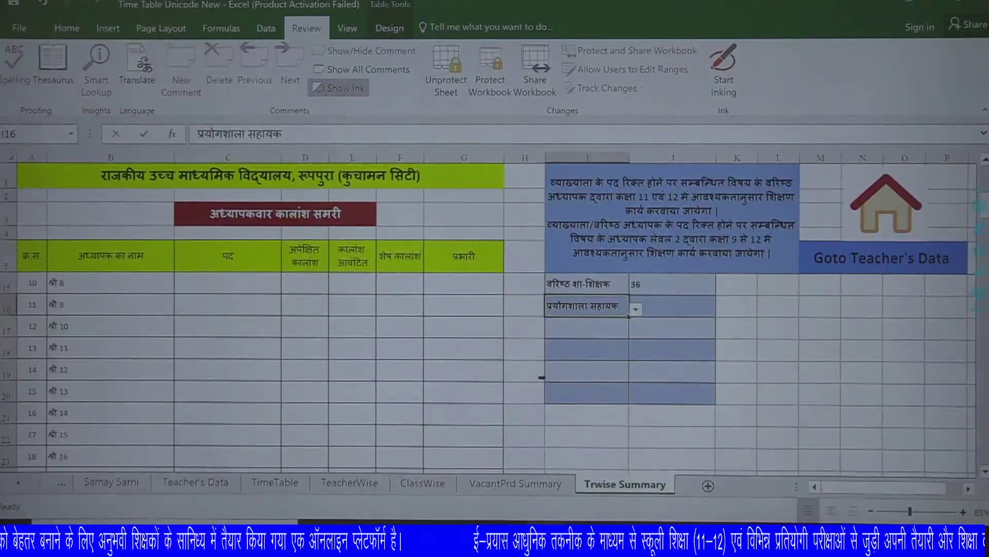
scroll(541, 377, up, 3)
click(233, 269)
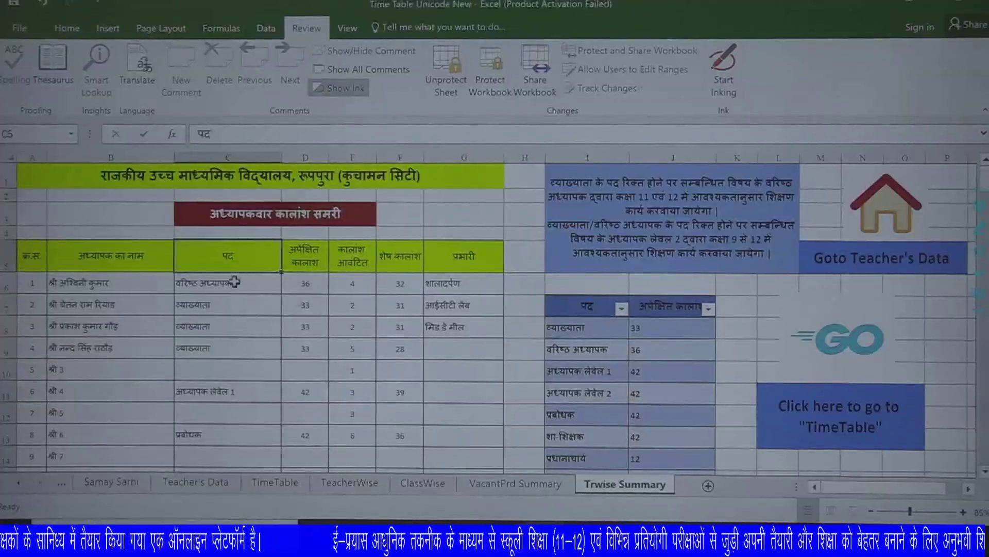
key(Left)
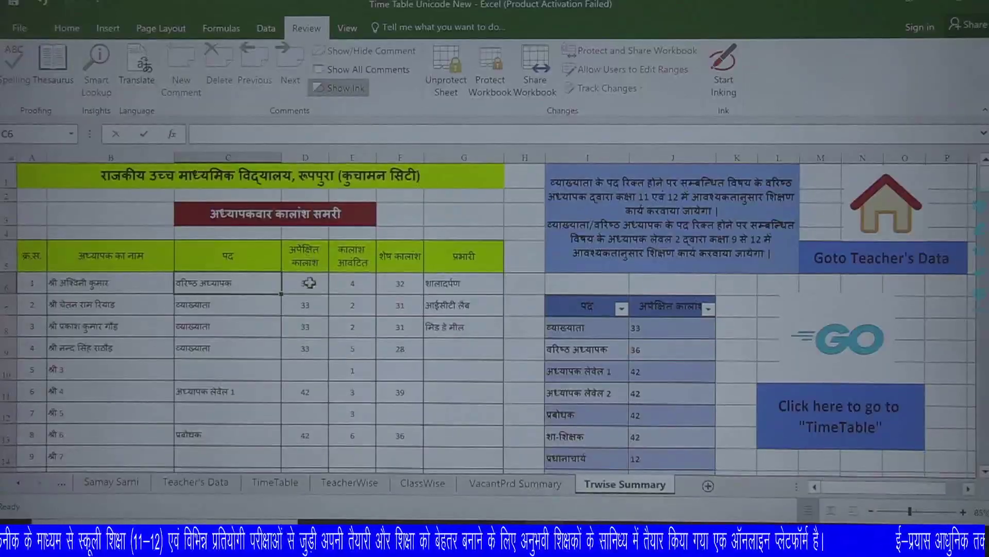
key(Right)
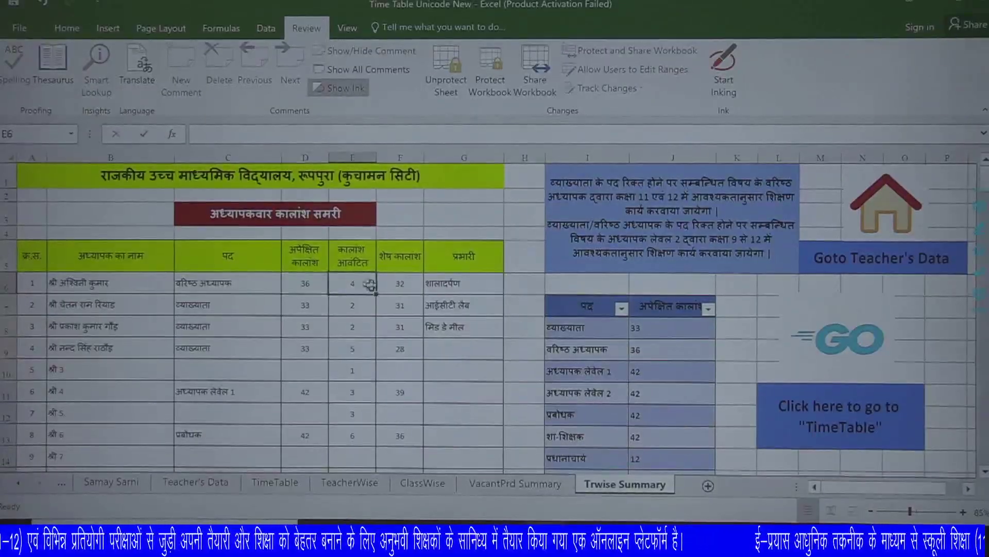
key(Right)
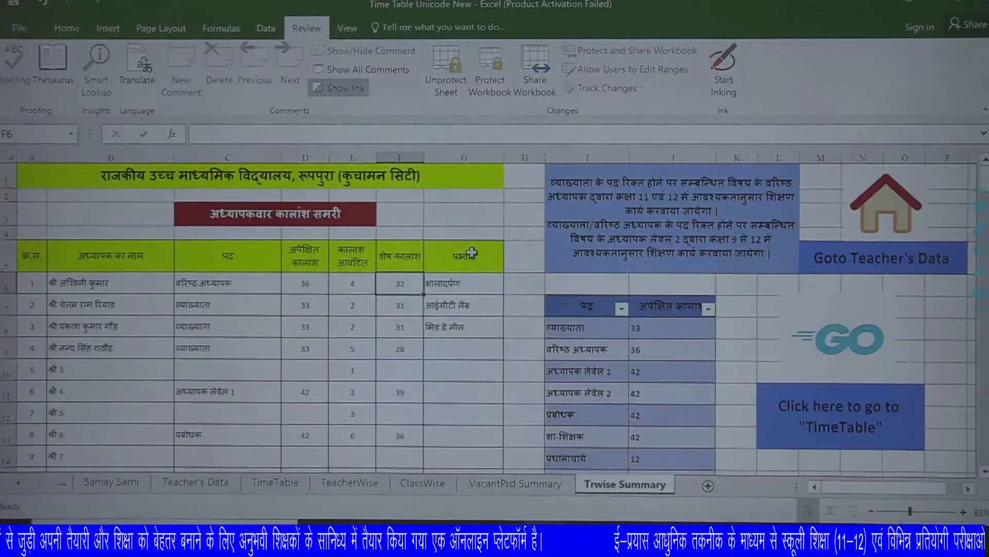
key(Right)
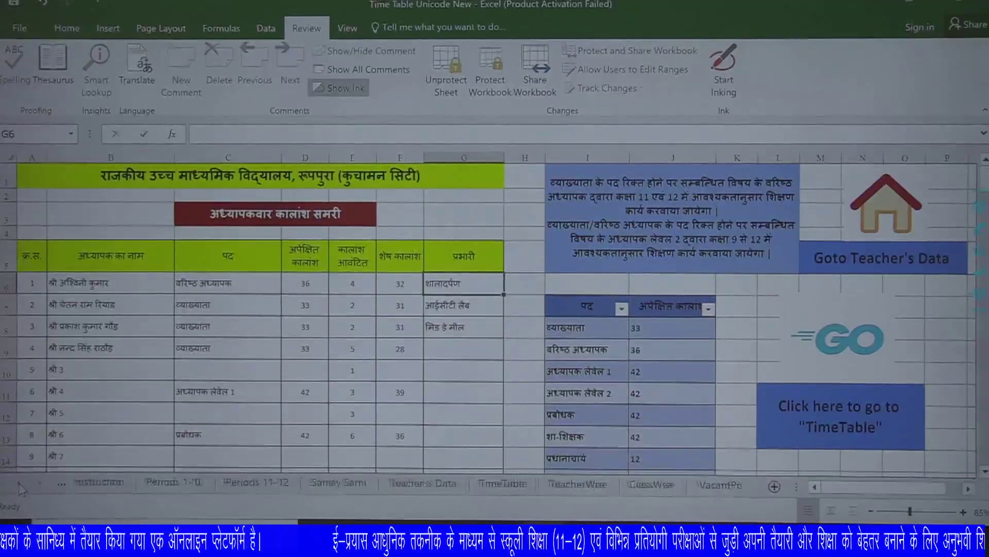
Switch to the Instruction sheet and scroll through its usage notes.
click(112, 483)
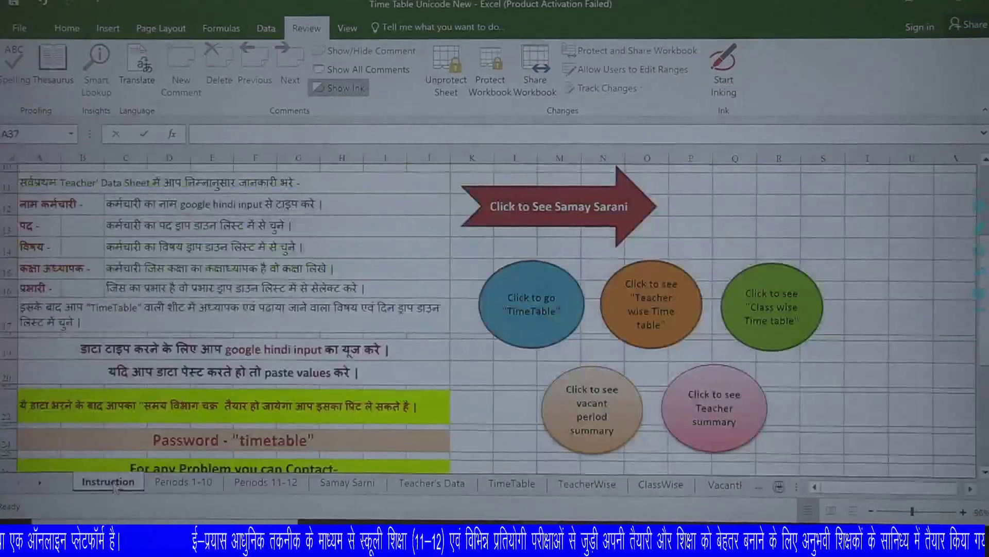
scroll(172, 342, up, 3)
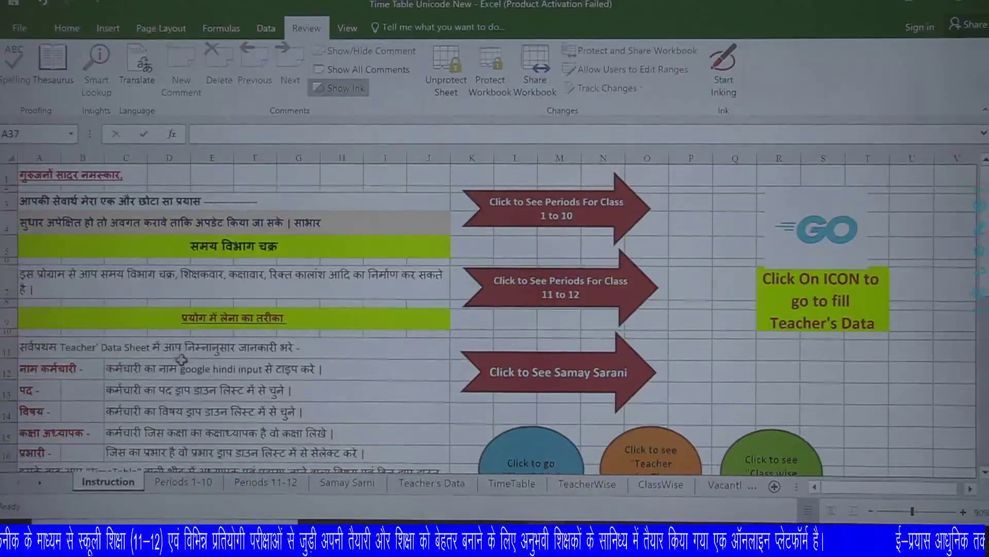
scroll(181, 359, down, 5)
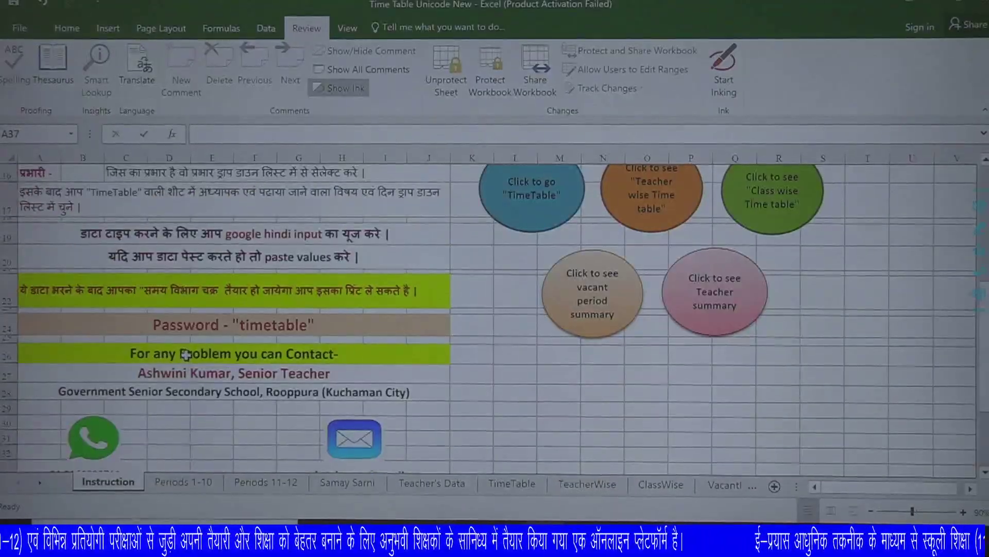
scroll(186, 355, down, 2)
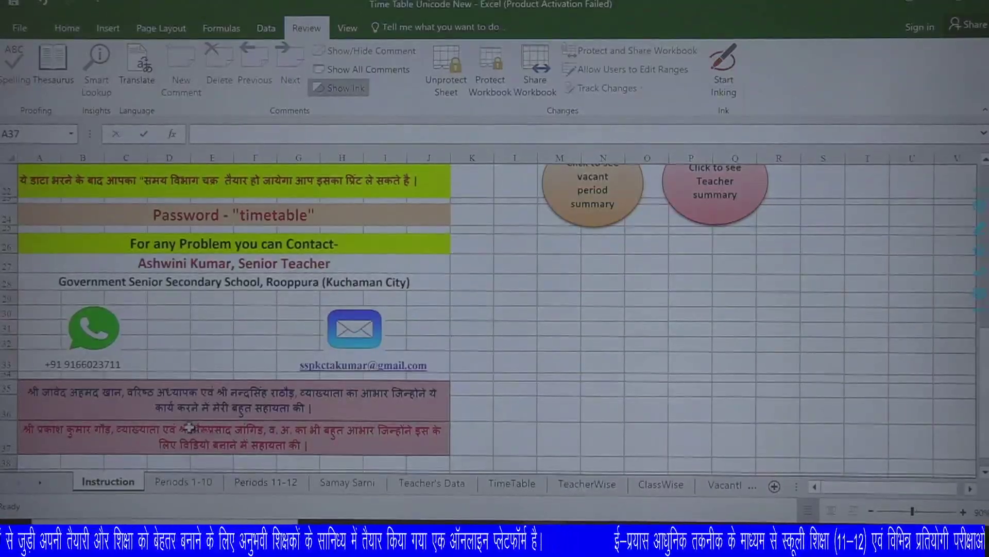
Glance at the Periods 11-12 and Samay Sarni sheets, then return to Instruction's top rows.
click(279, 484)
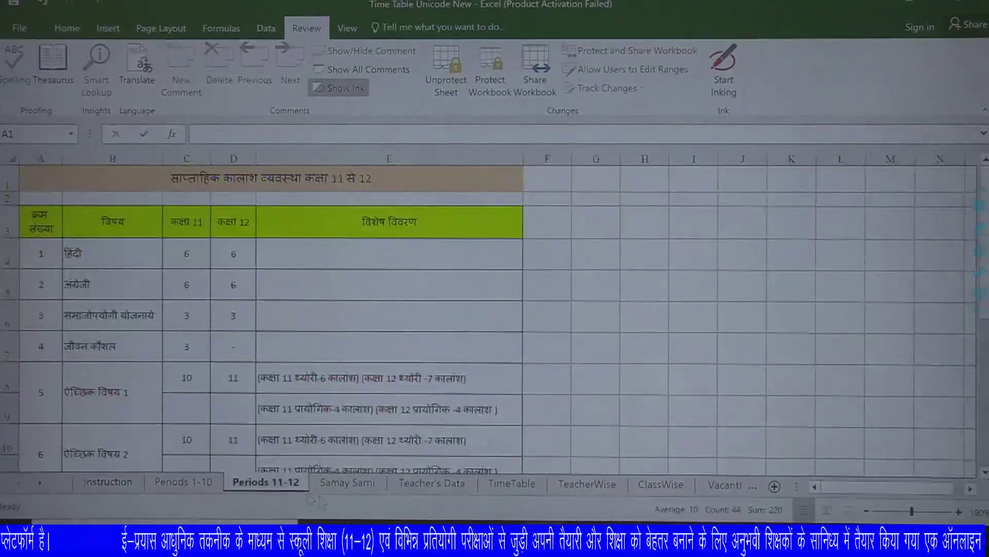
click(351, 489)
click(108, 481)
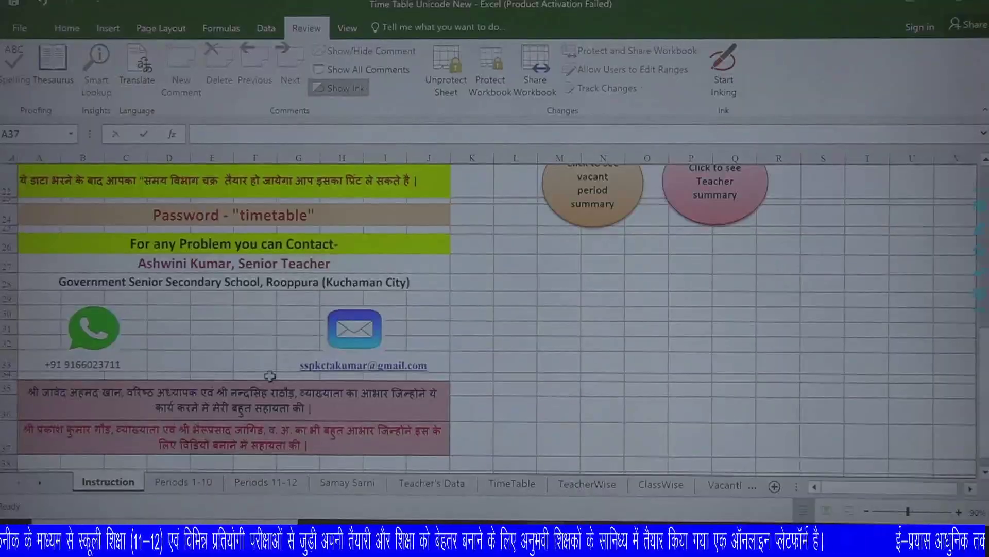
scroll(270, 375, up, 7)
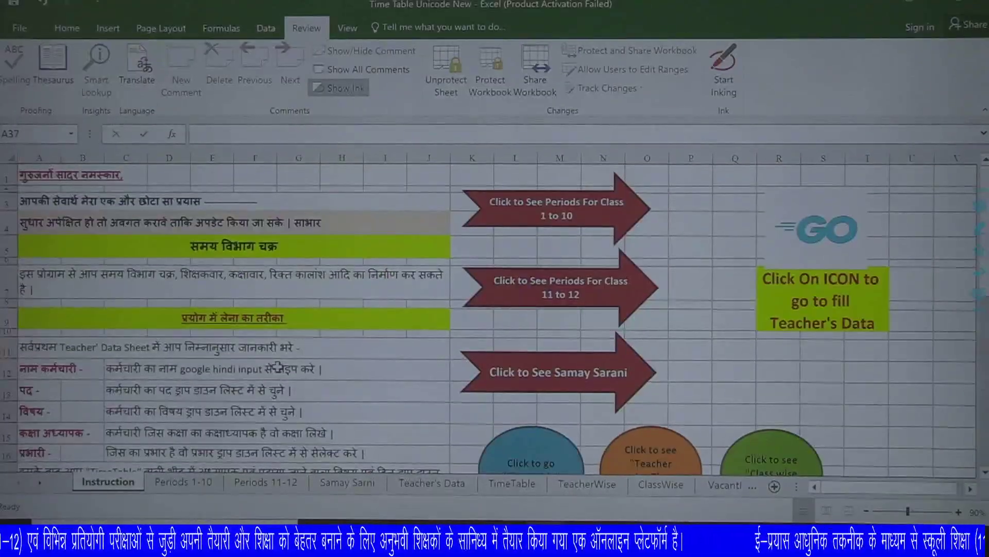